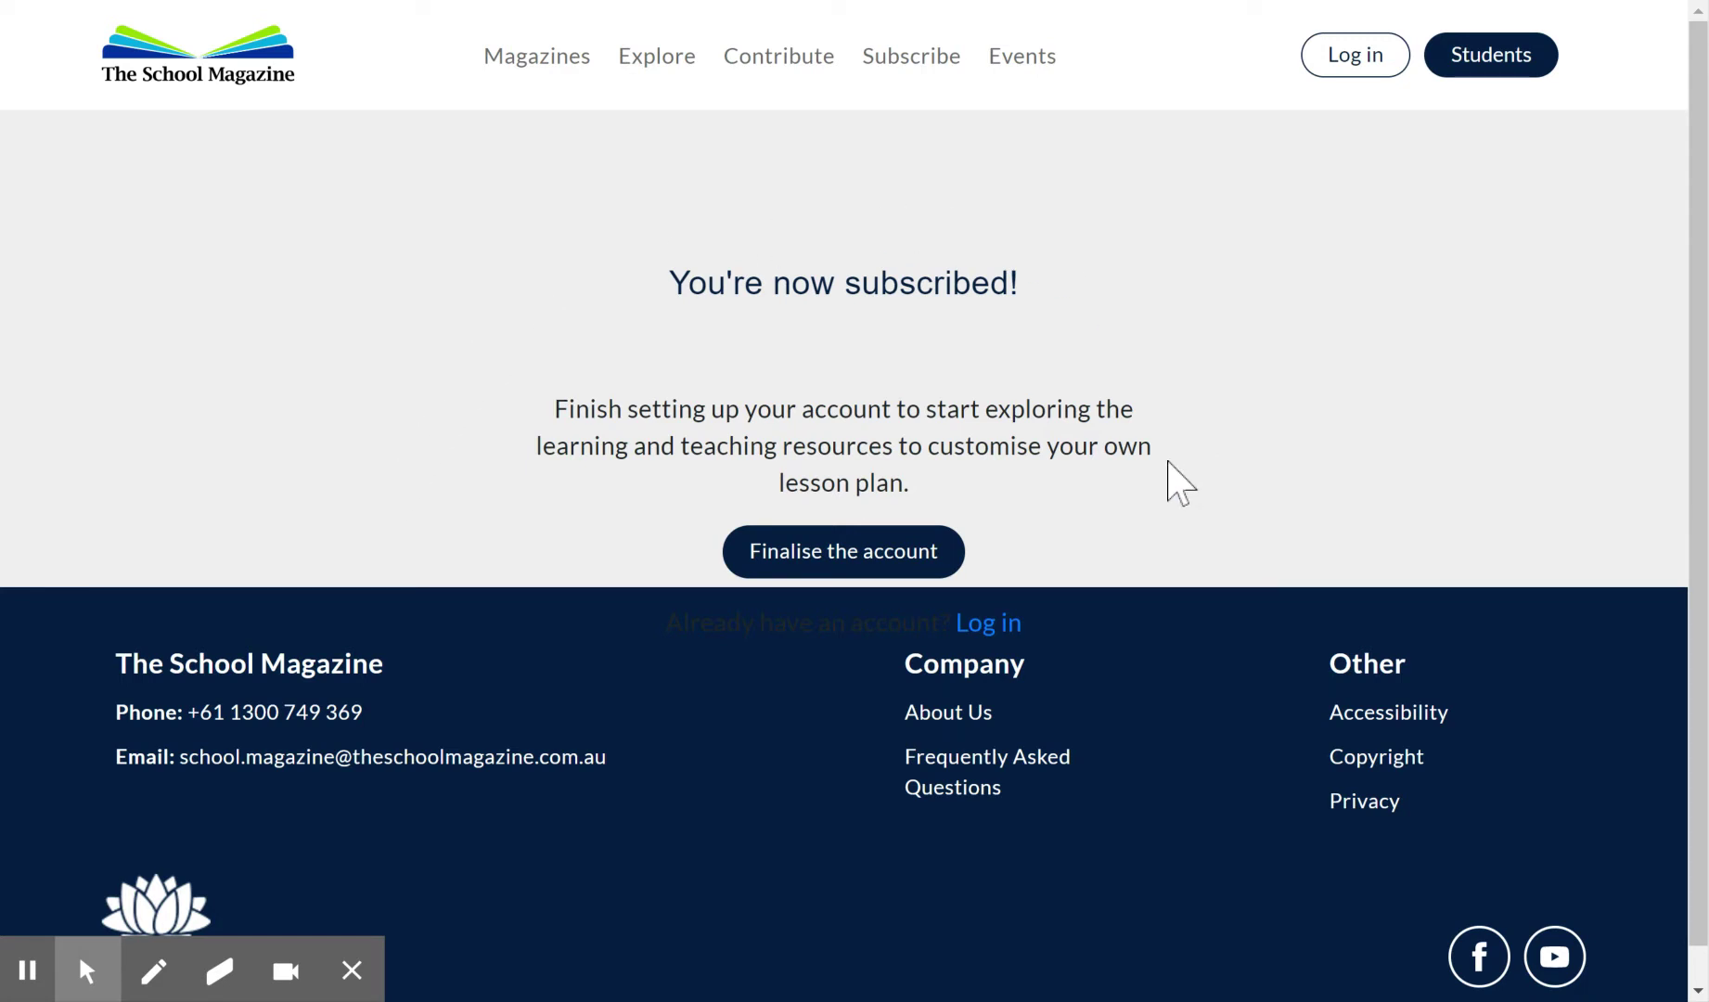
# Continue from the 'You're now subscribed!' confirmation to the Complete your account page.
pyautogui.click(846, 564)
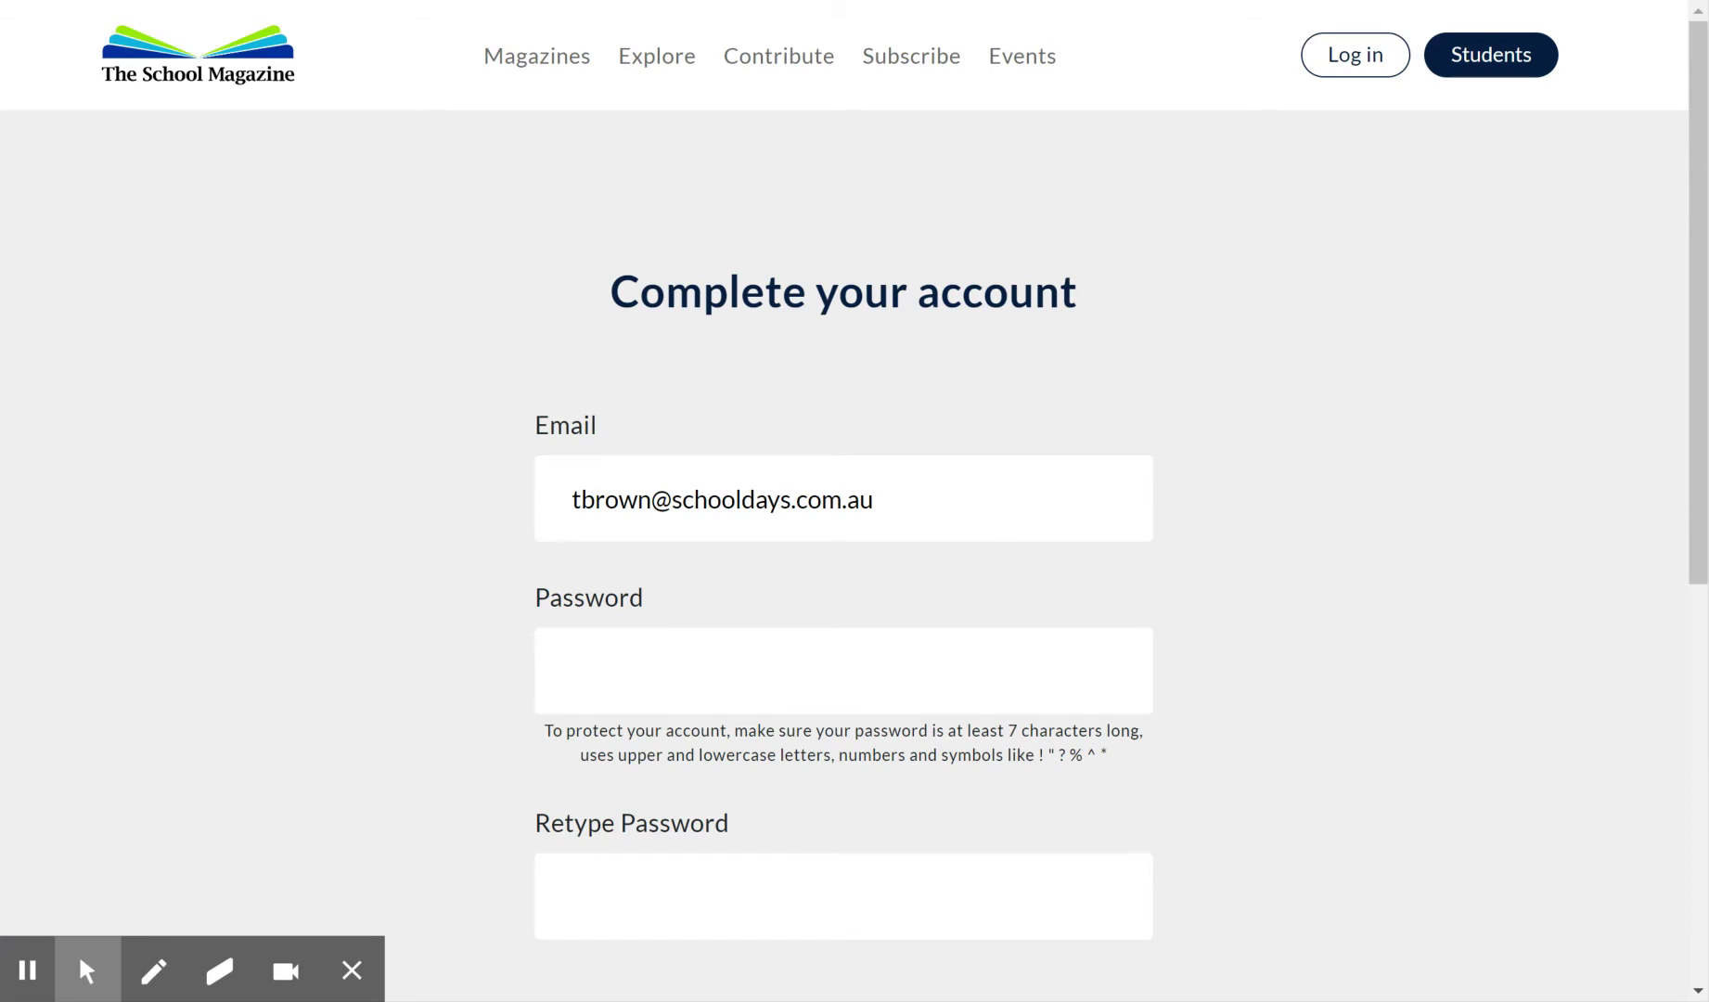
# Replace the email with the school's general address, enter and confirm a password, and create the account.
pyautogui.moveTo(908, 501); pyautogui.dragTo(488, 557)
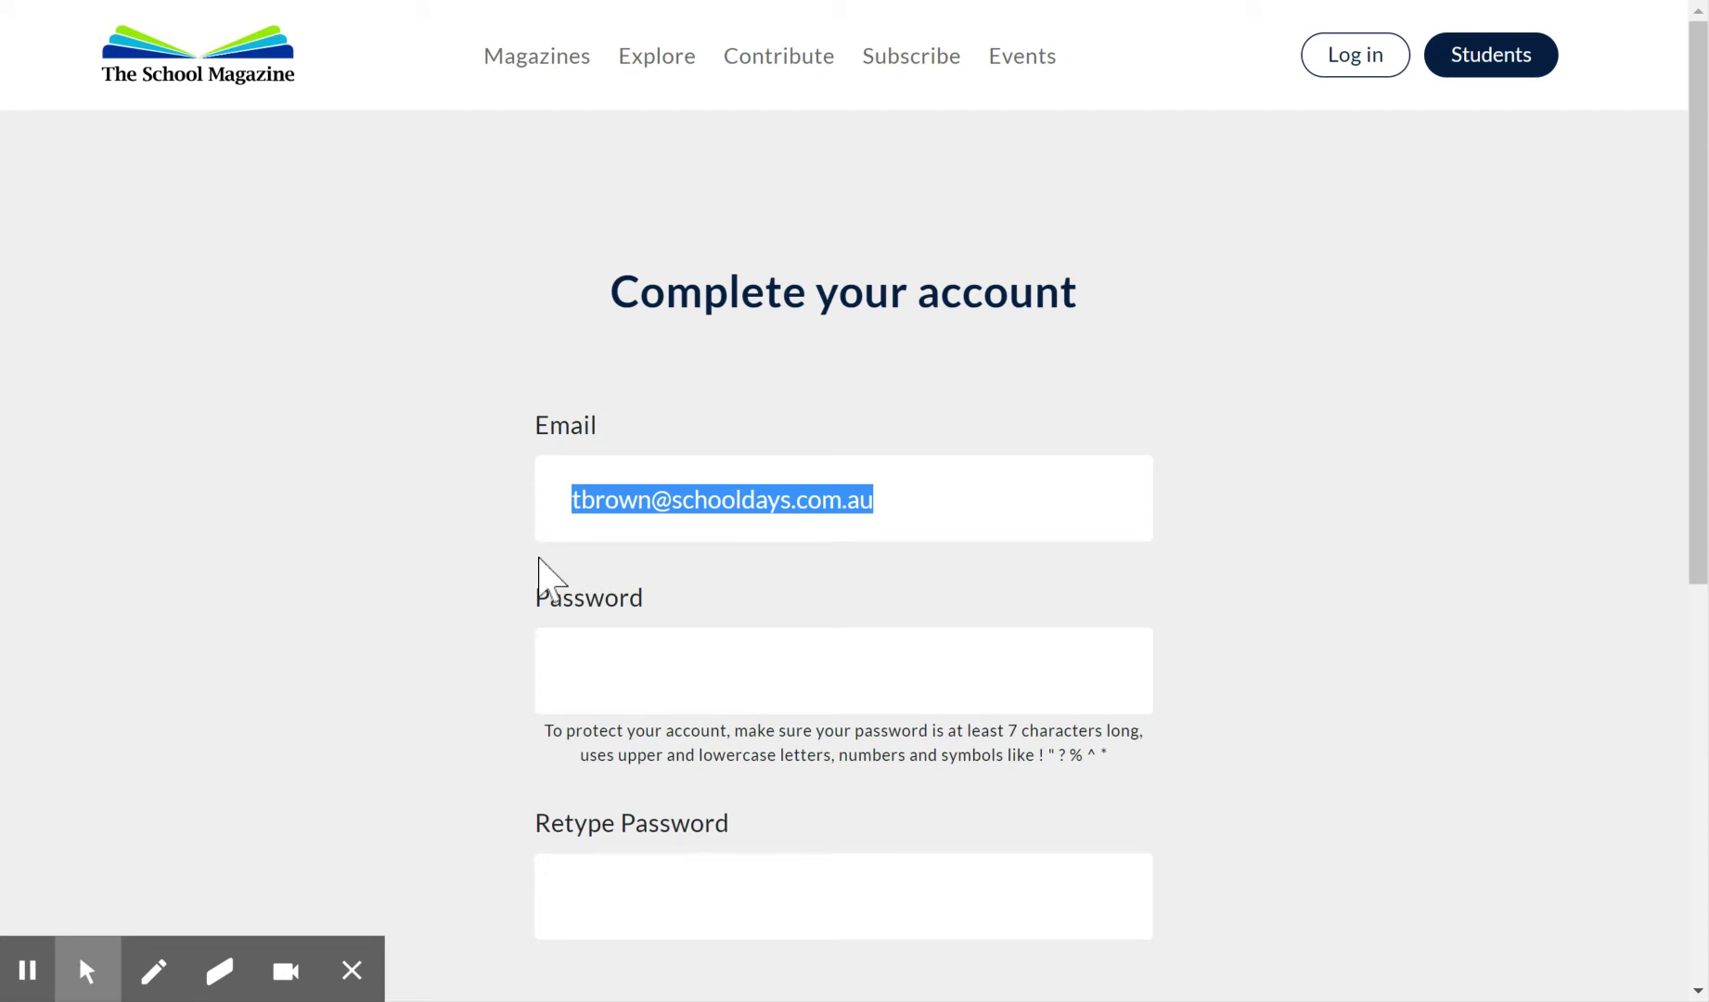
pyautogui.hotkey('ctrl', 'v')
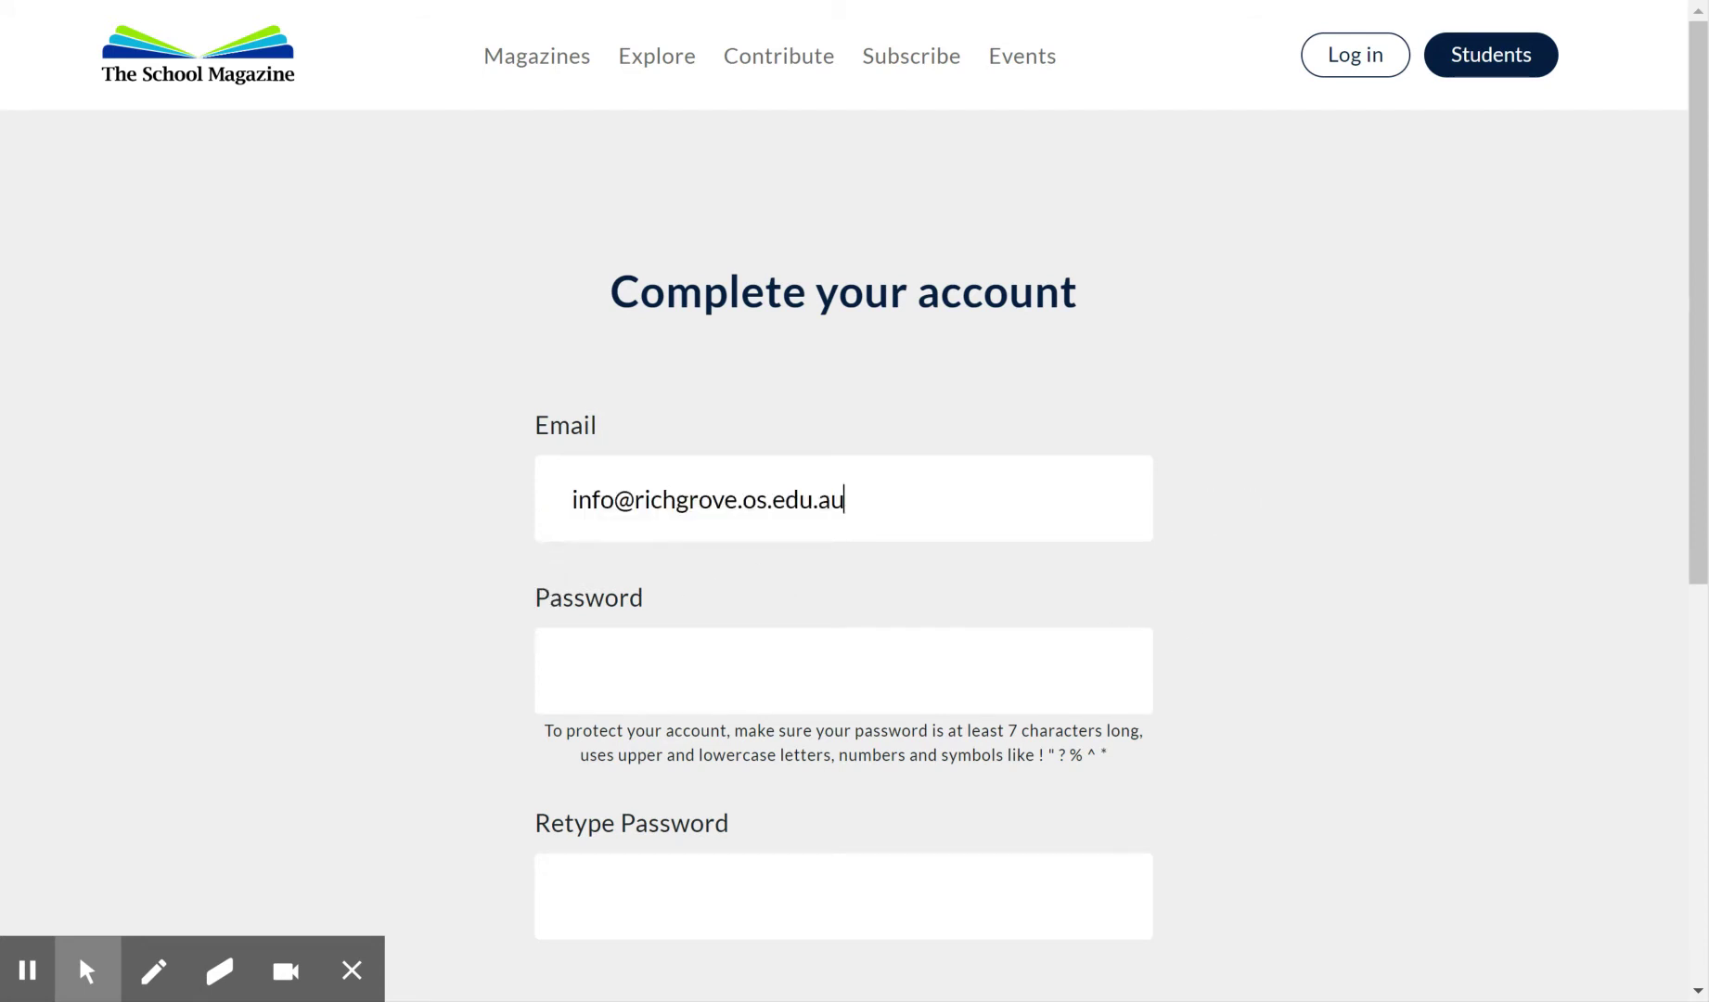
pyautogui.click(633, 670)
pyautogui.write('a')
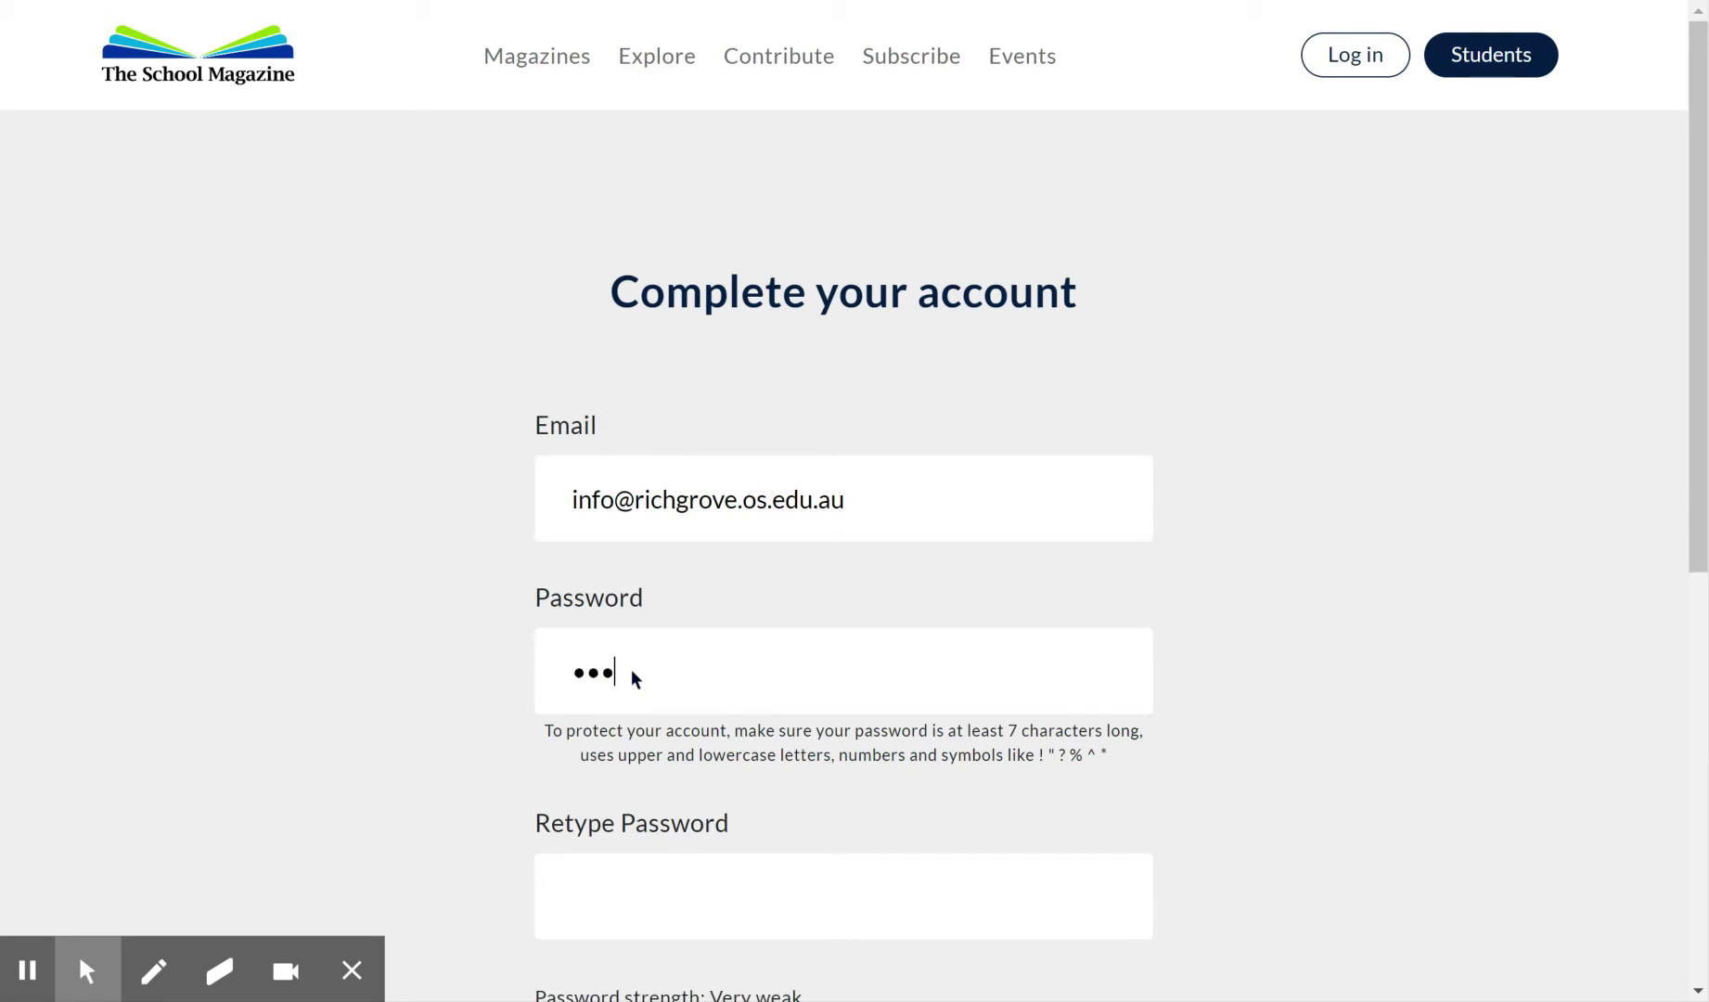
pyautogui.write('bcdefghijklmn')
pyautogui.scroll(-3, 634, 678)
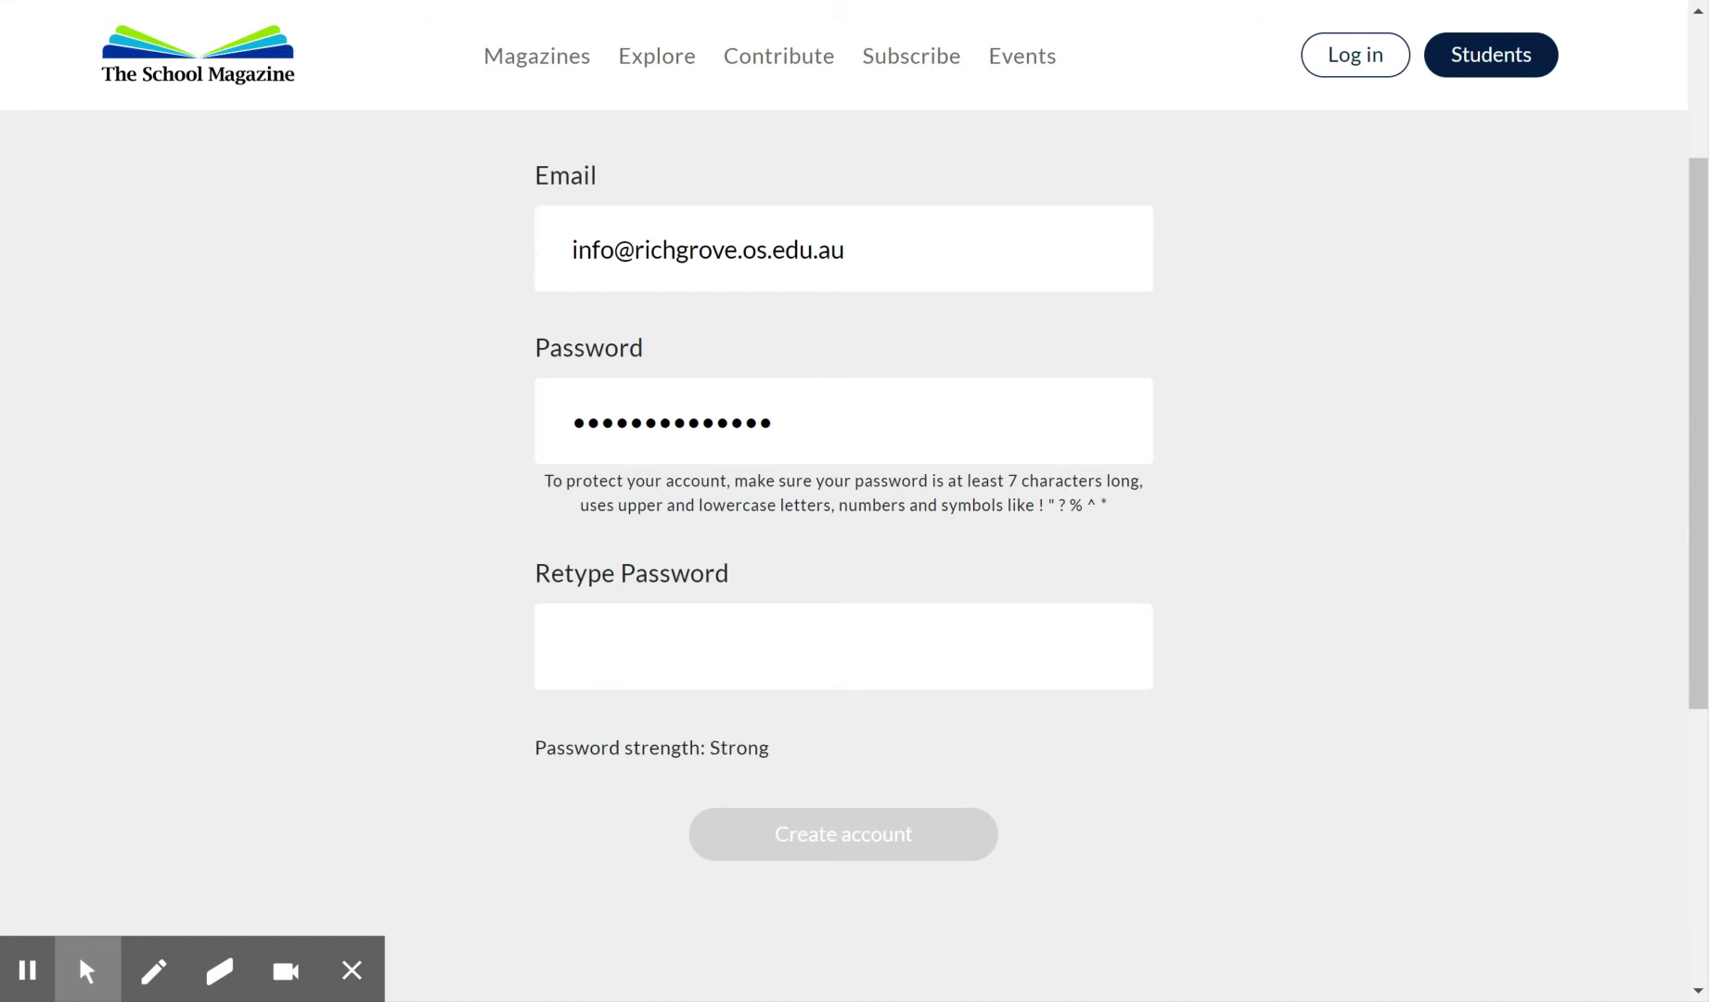
pyautogui.click(591, 647)
pyautogui.write('•••••')
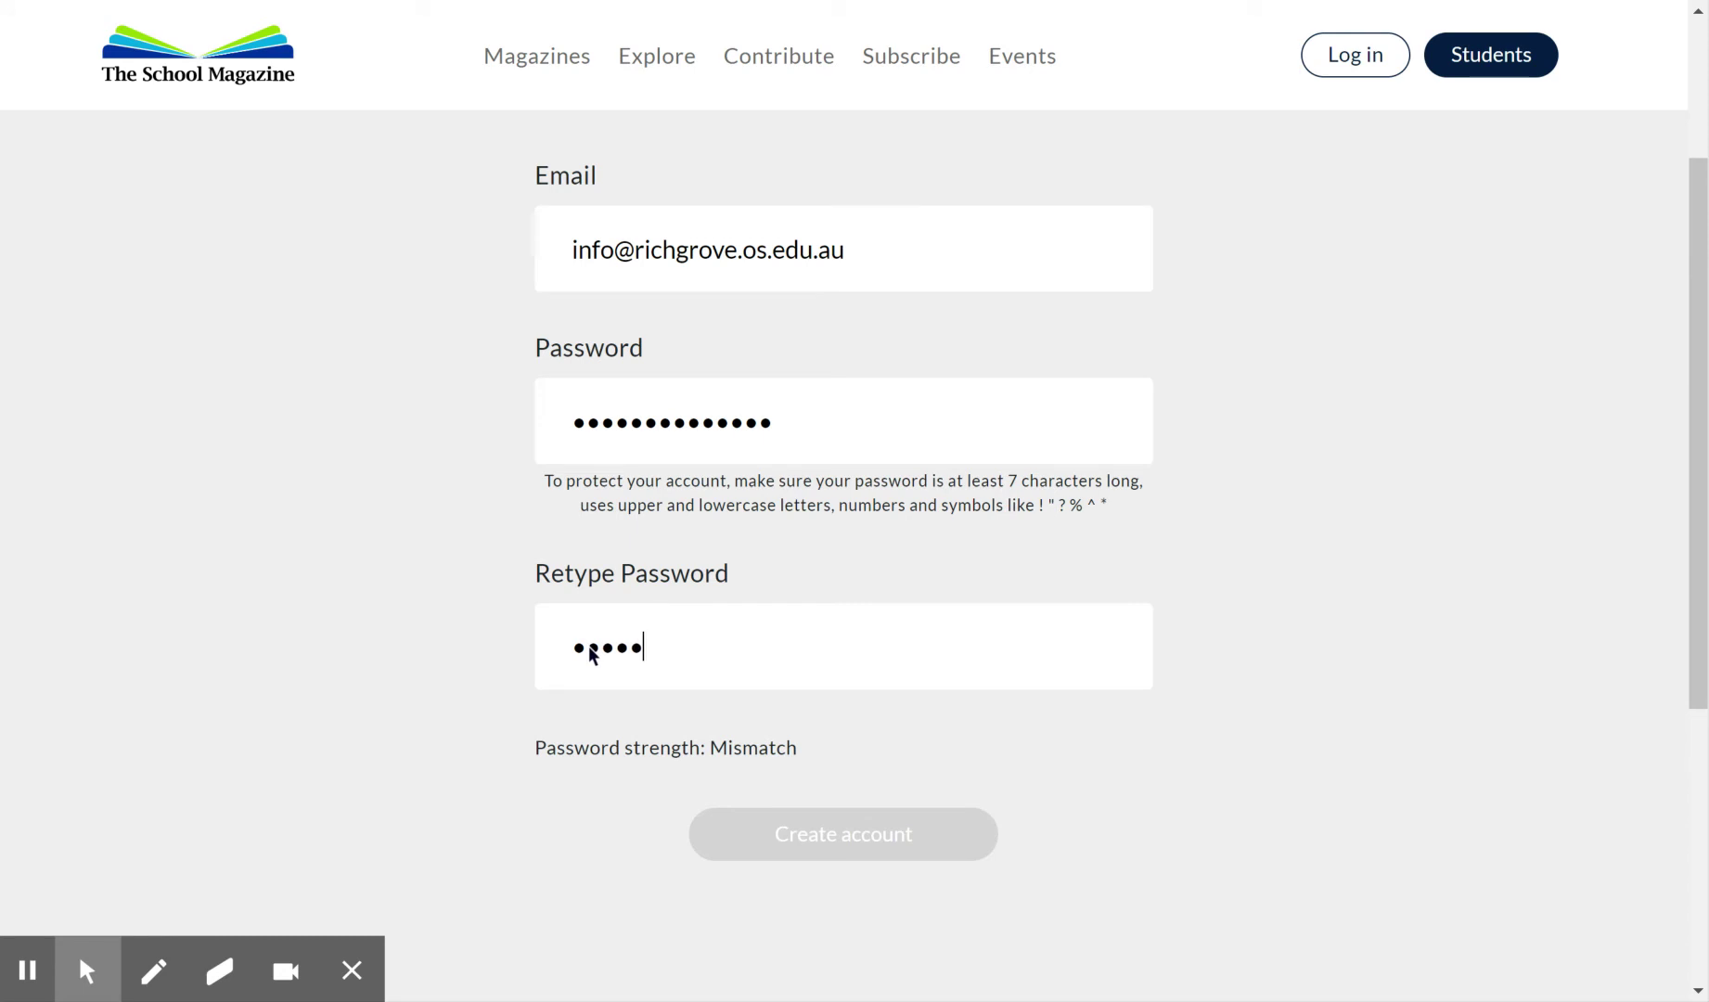
pyautogui.write('•••••••••')
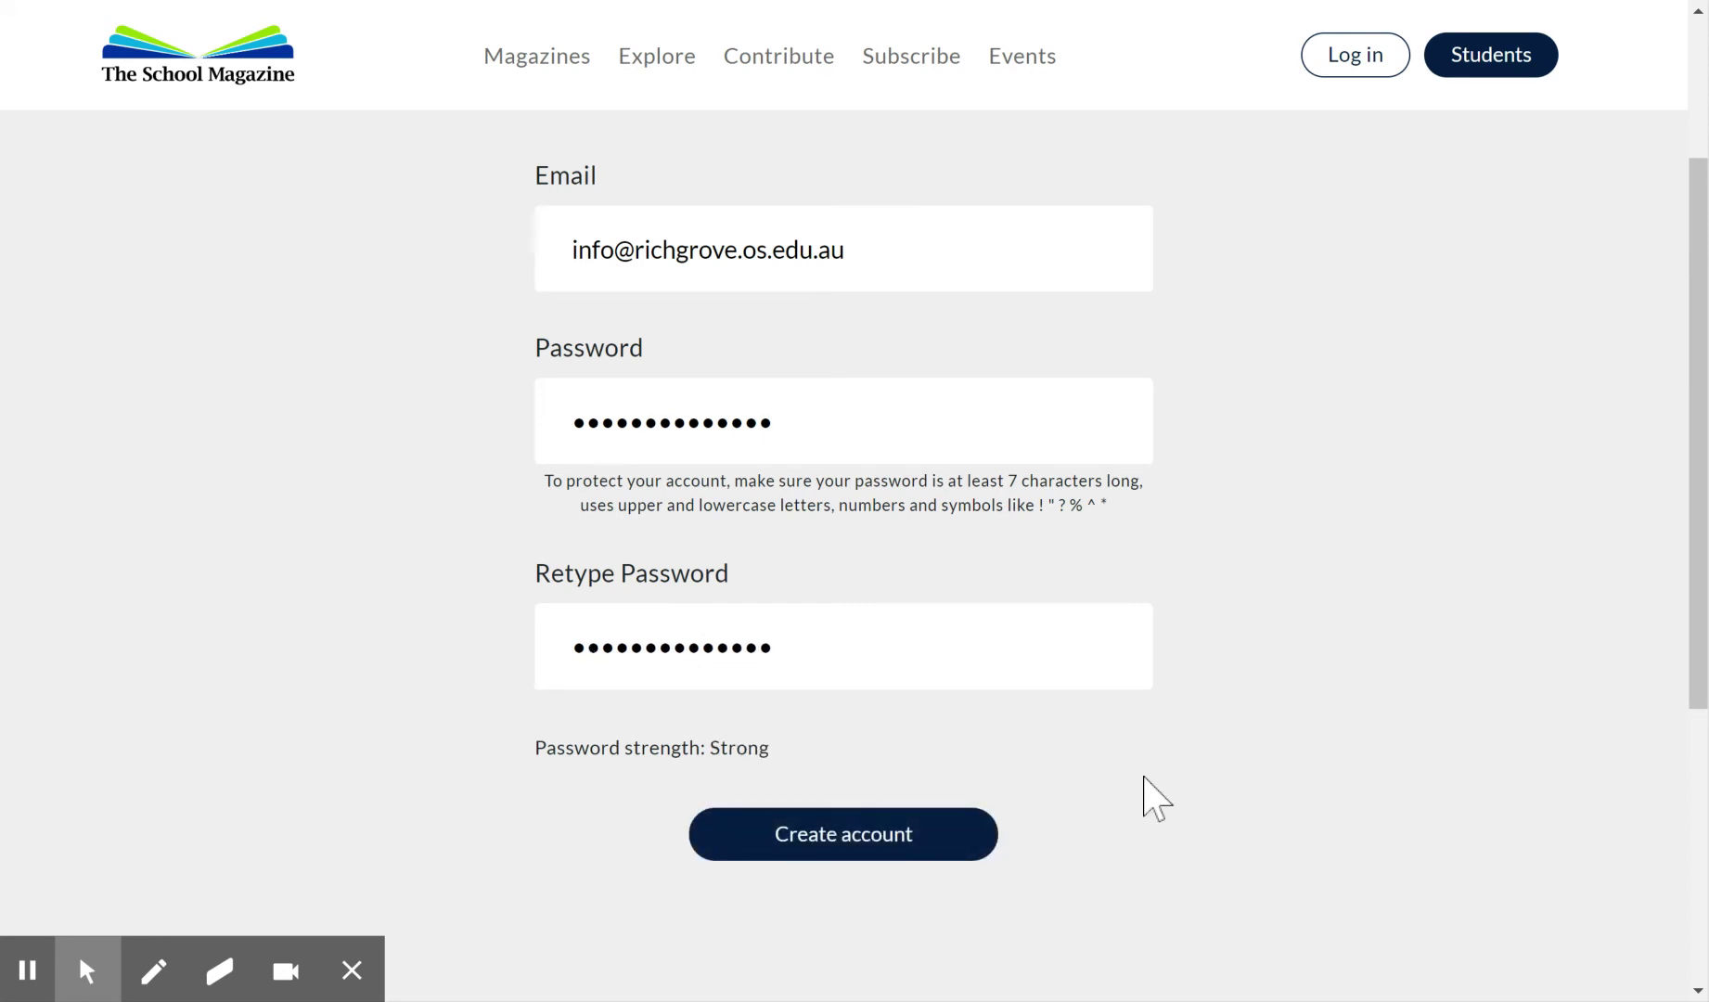
pyautogui.click(873, 856)
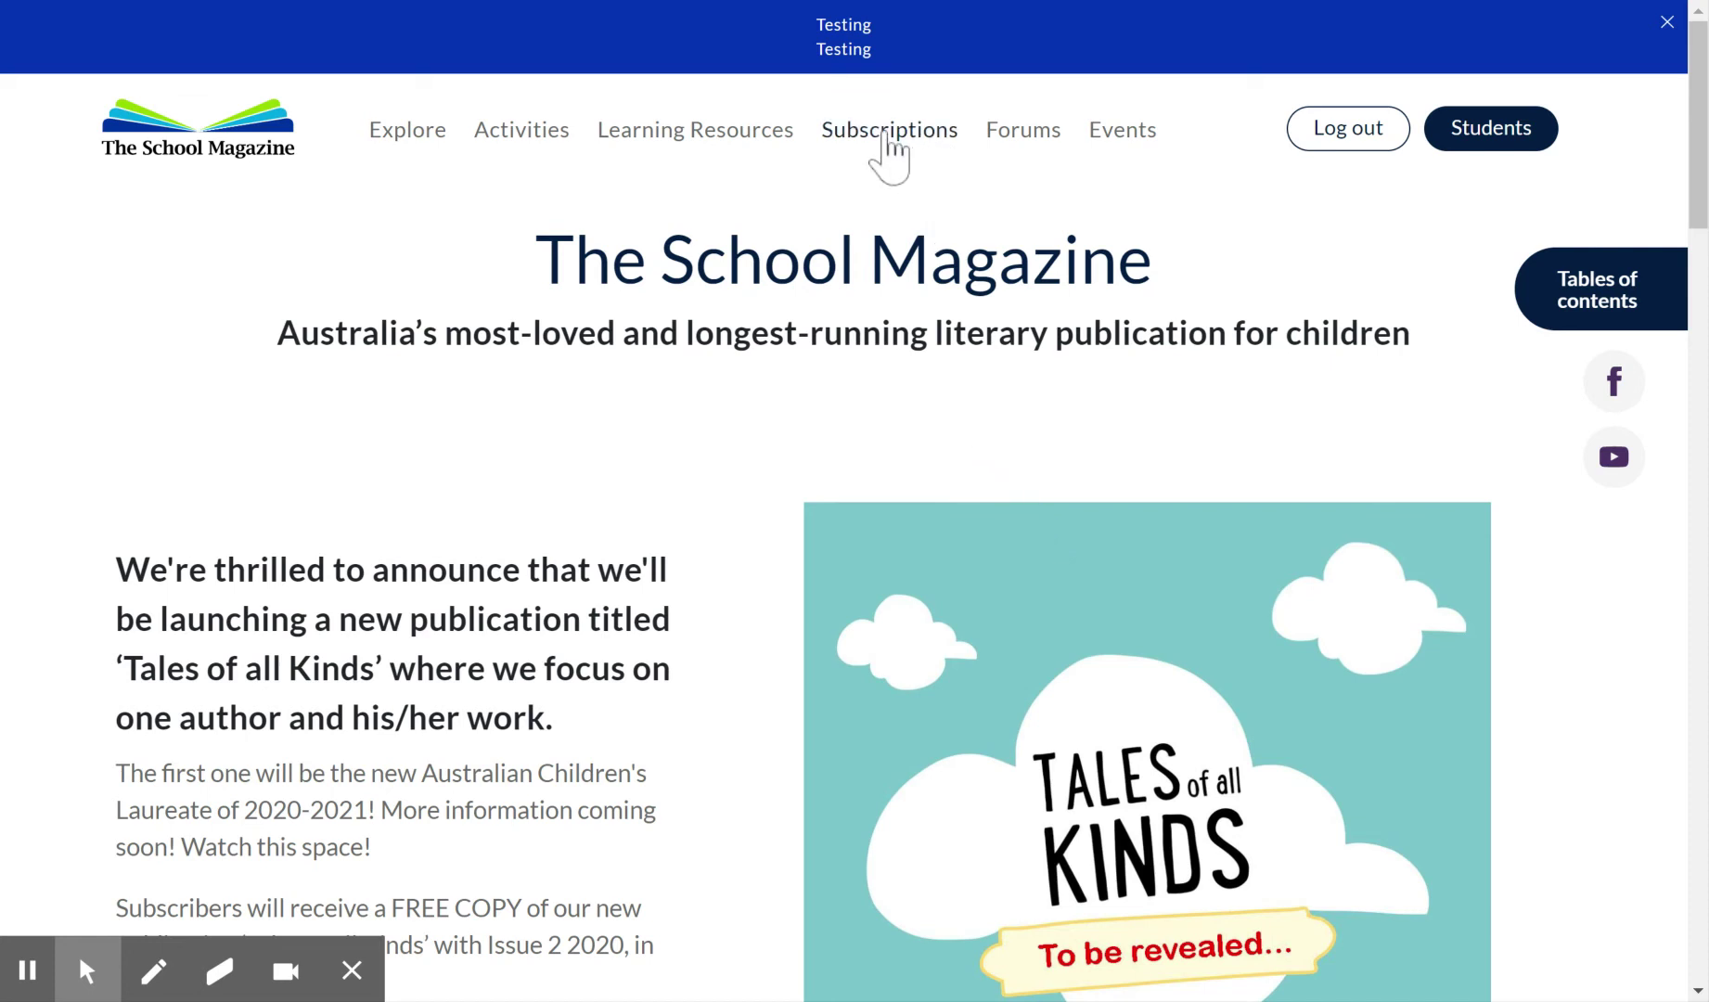
# Go to the Subscriptions page and scroll to the Manage subscriptions table.
pyautogui.click(885, 132)
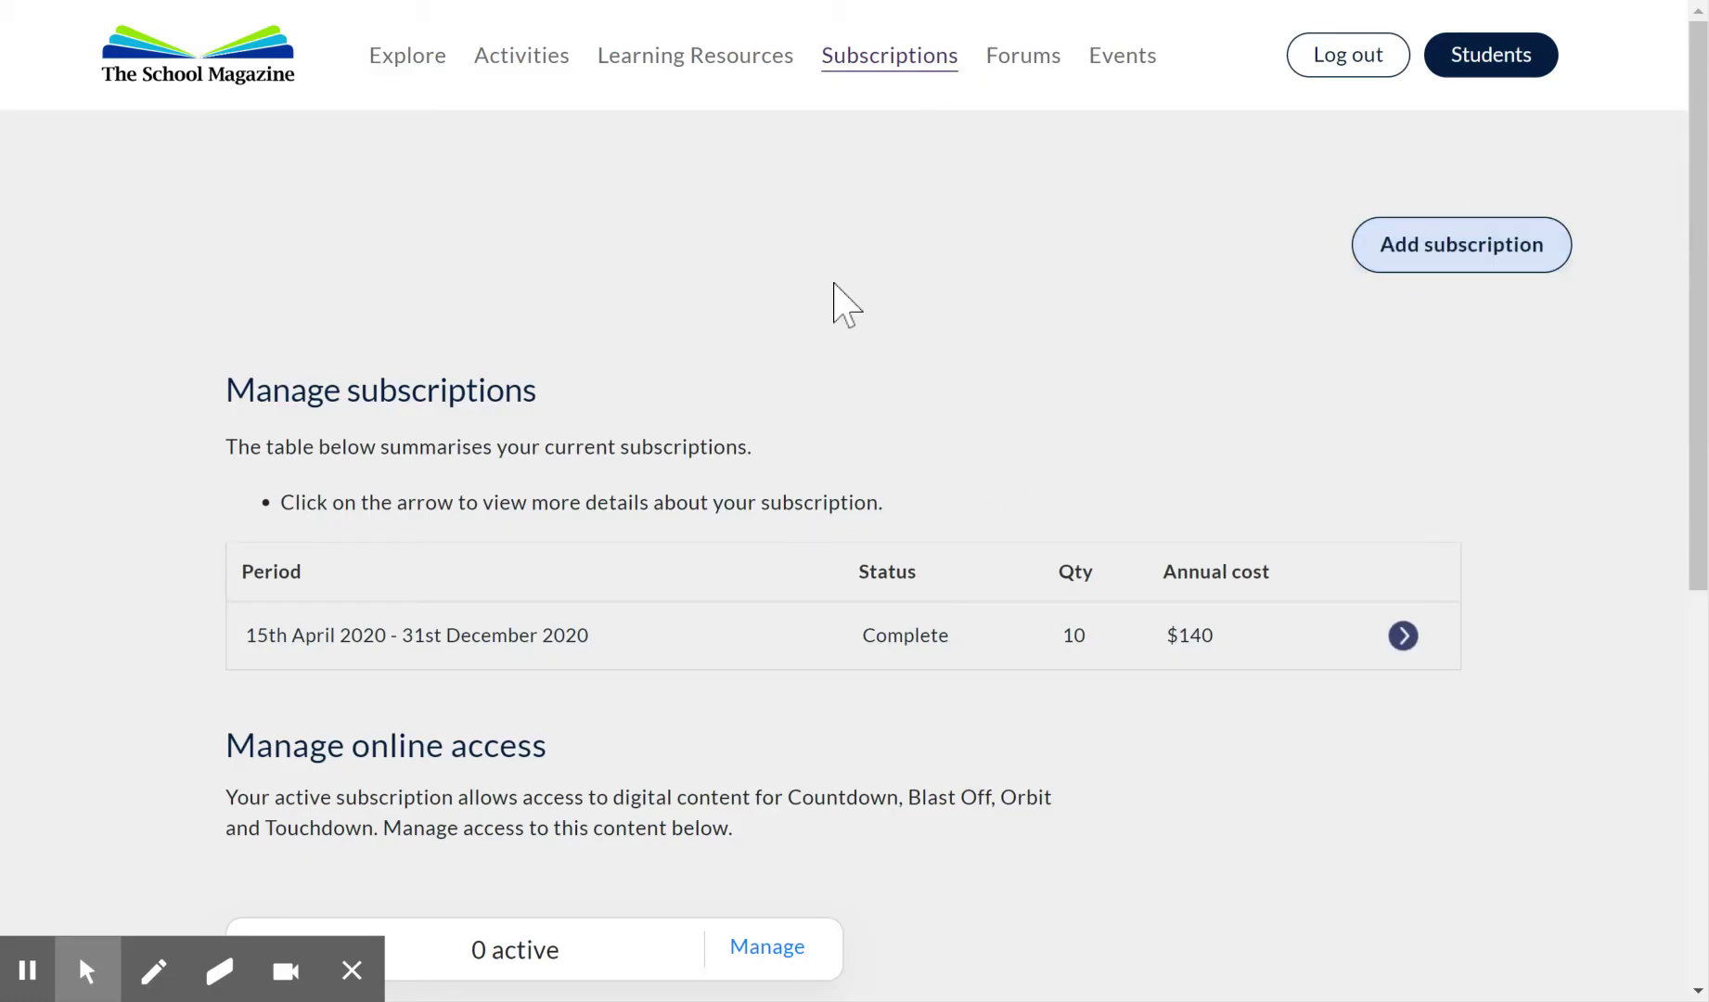
pyautogui.scroll(-1, 639, 338)
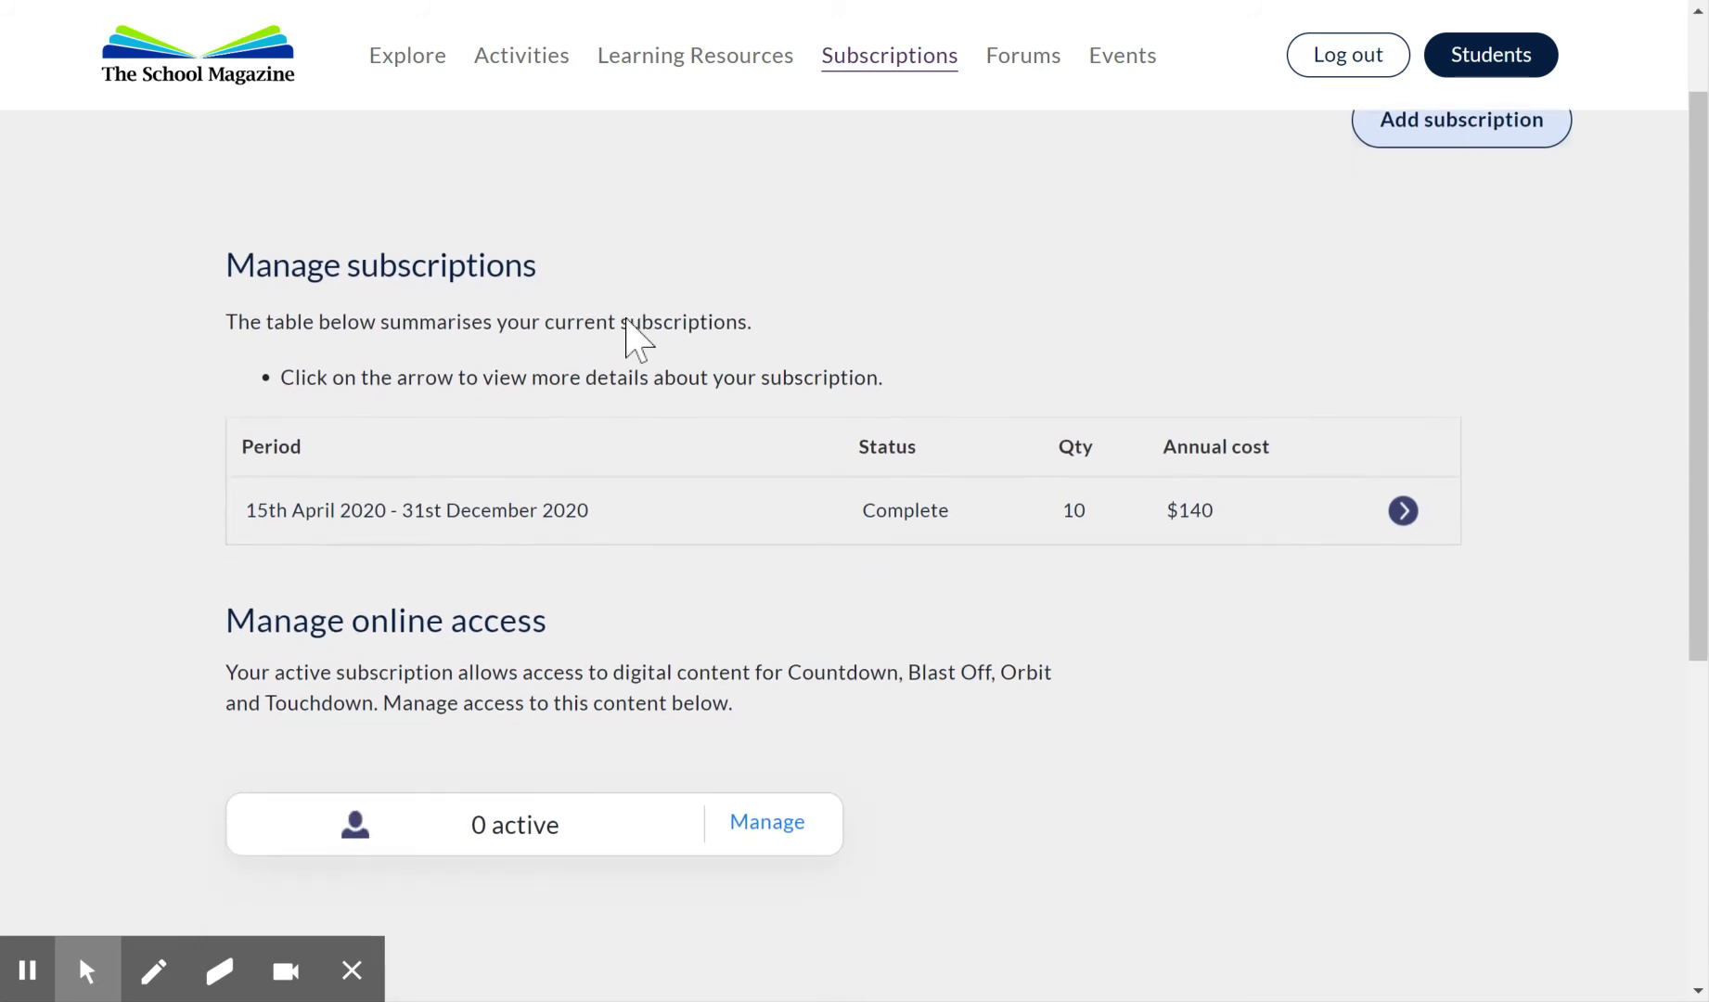
# View the 2020 subscription's cost breakdown, then return to the subscriptions overview.
pyautogui.click(1411, 527)
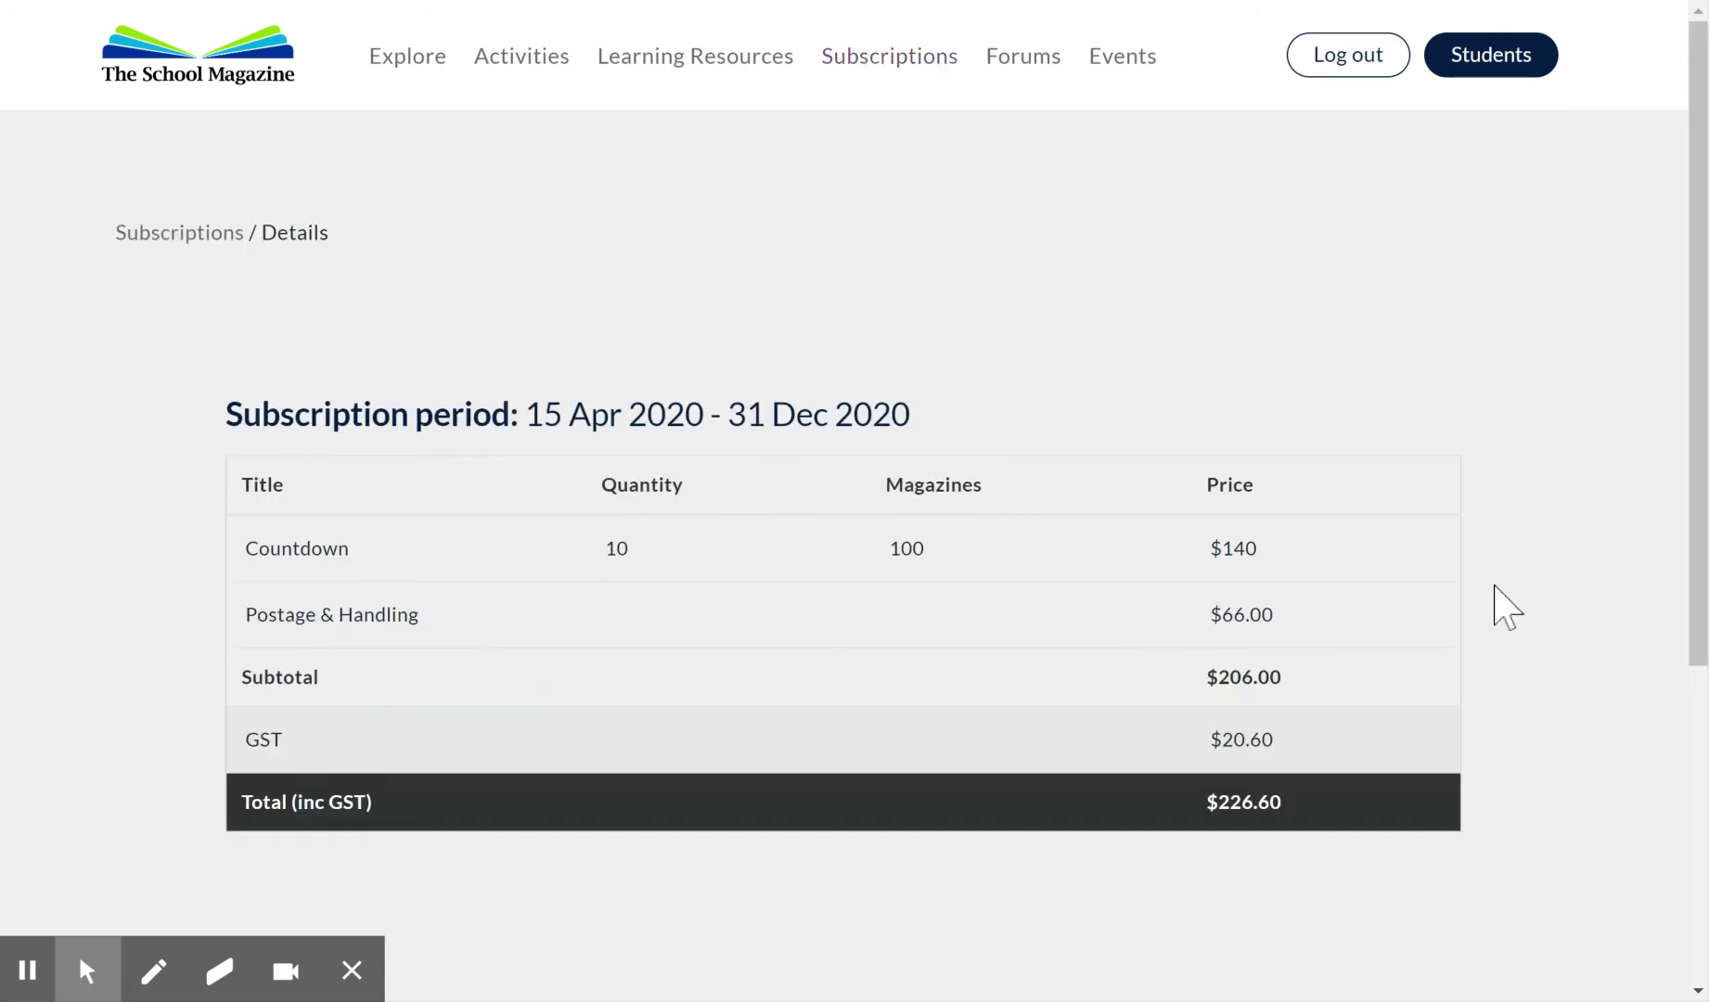
pyautogui.scroll(-3, 1503, 608)
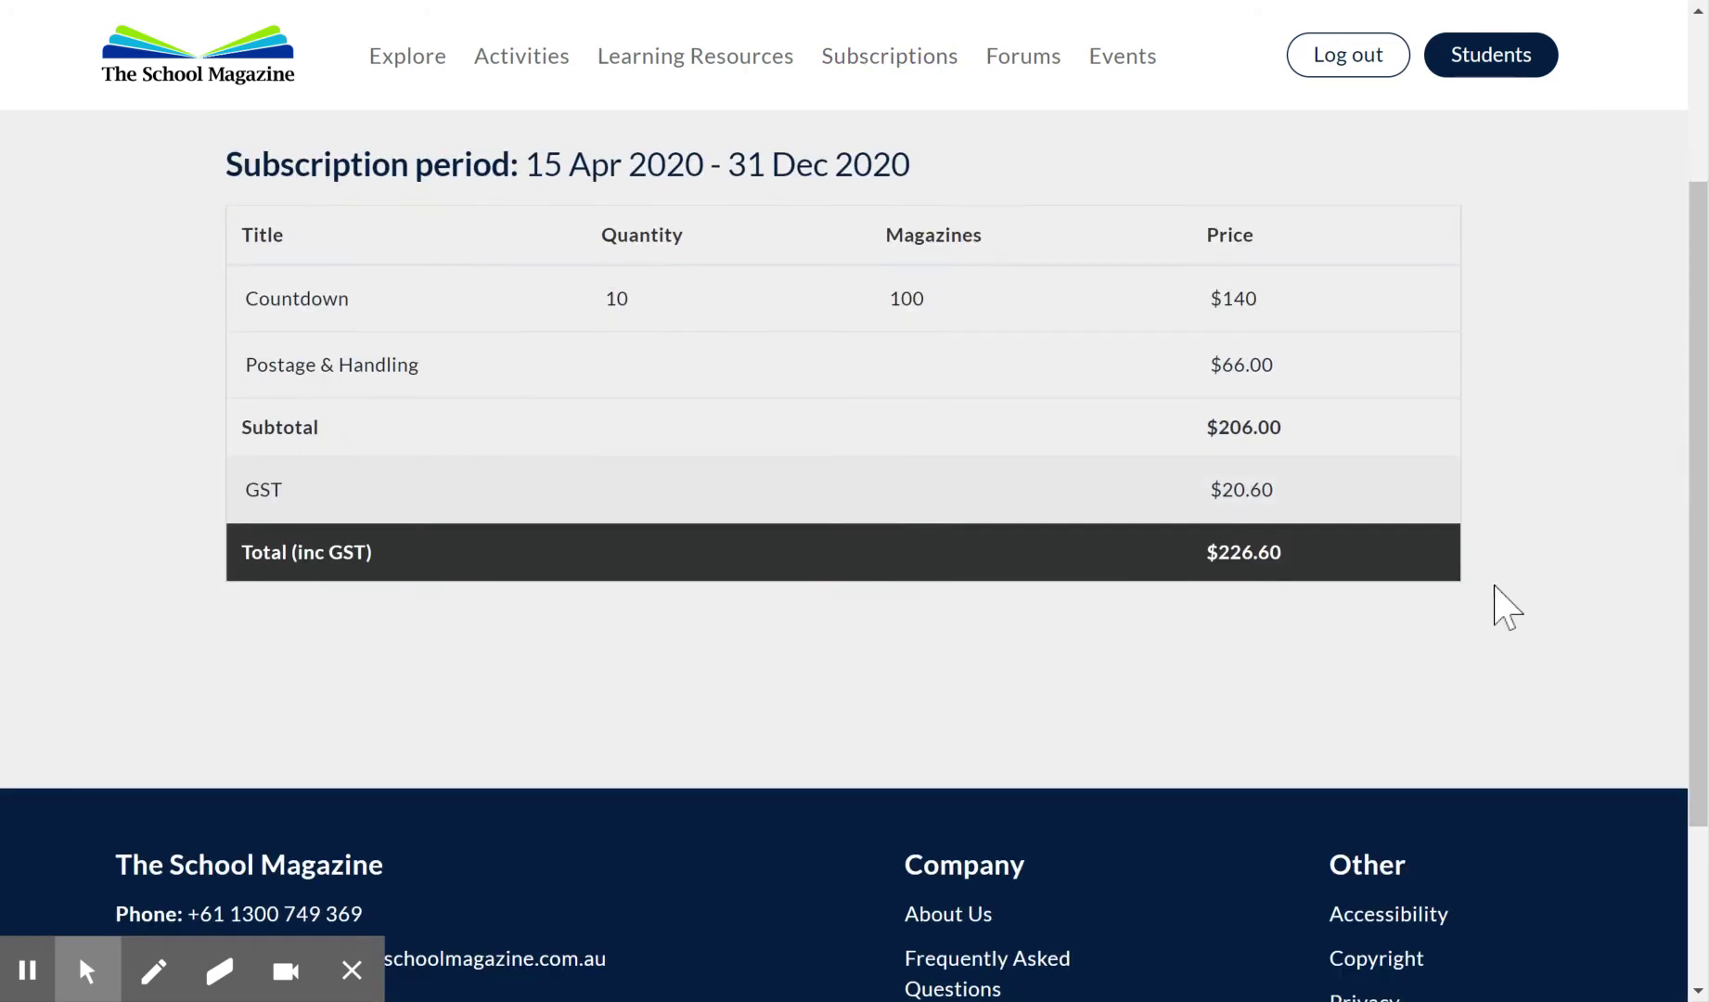
pyautogui.scroll(2, 1506, 609)
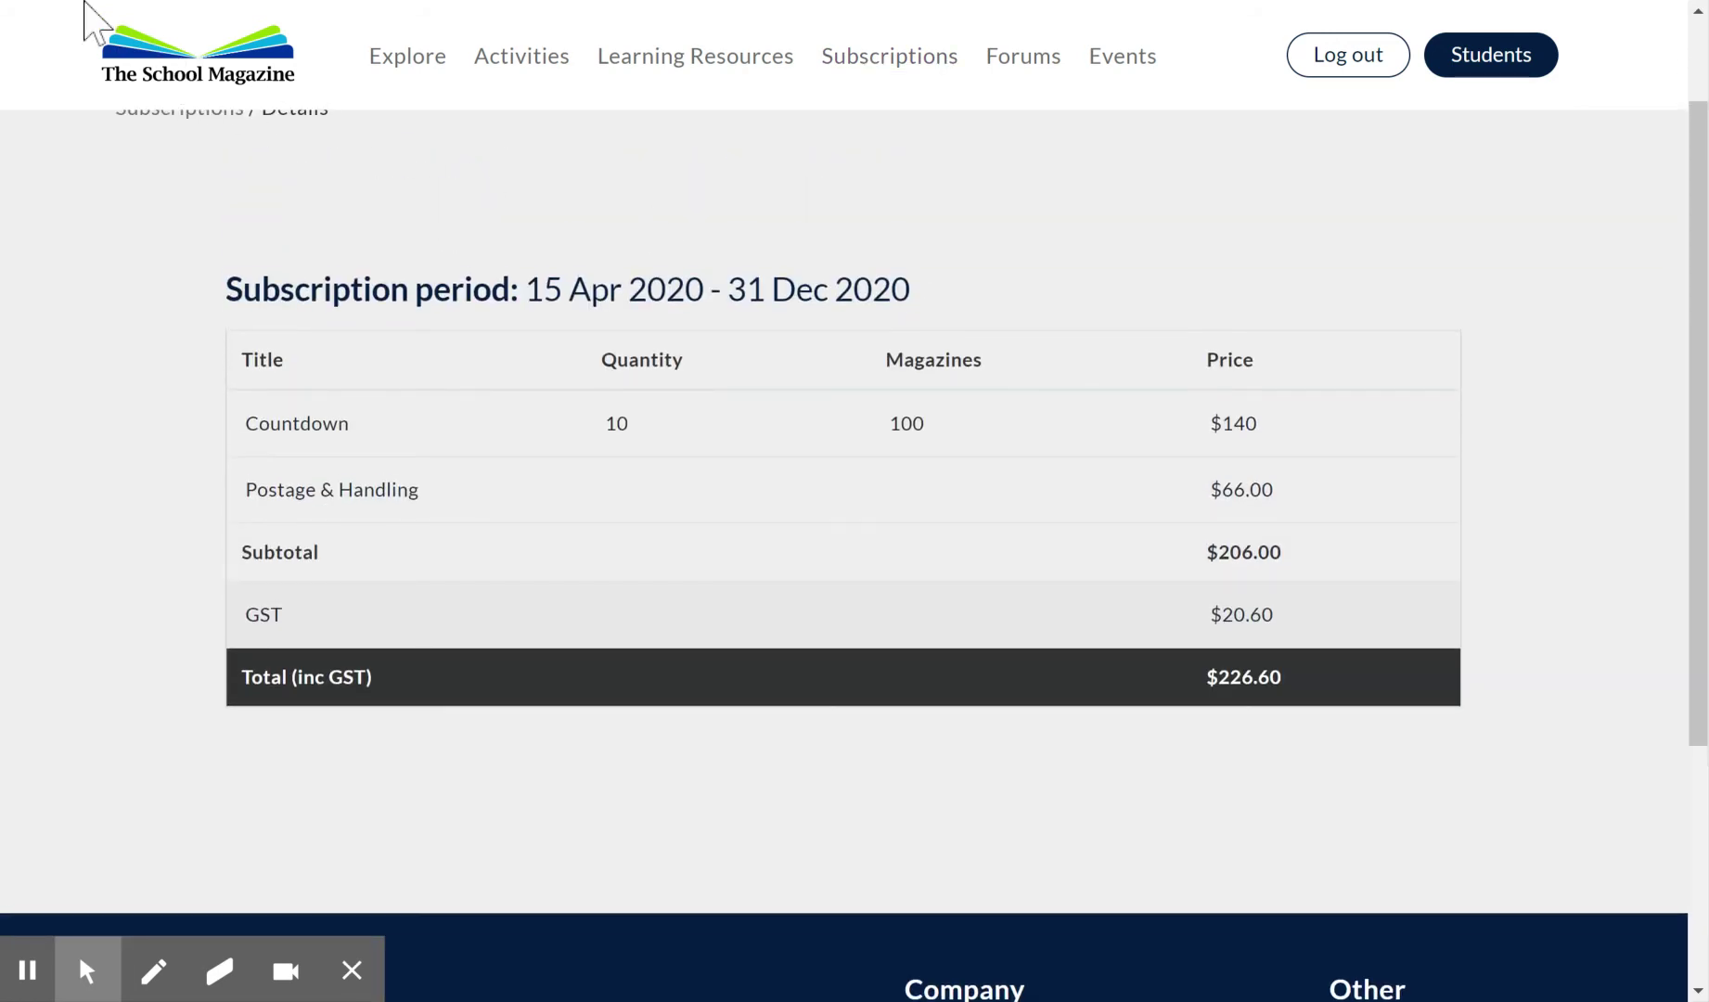
pyautogui.hotkey('alt', 'Left')
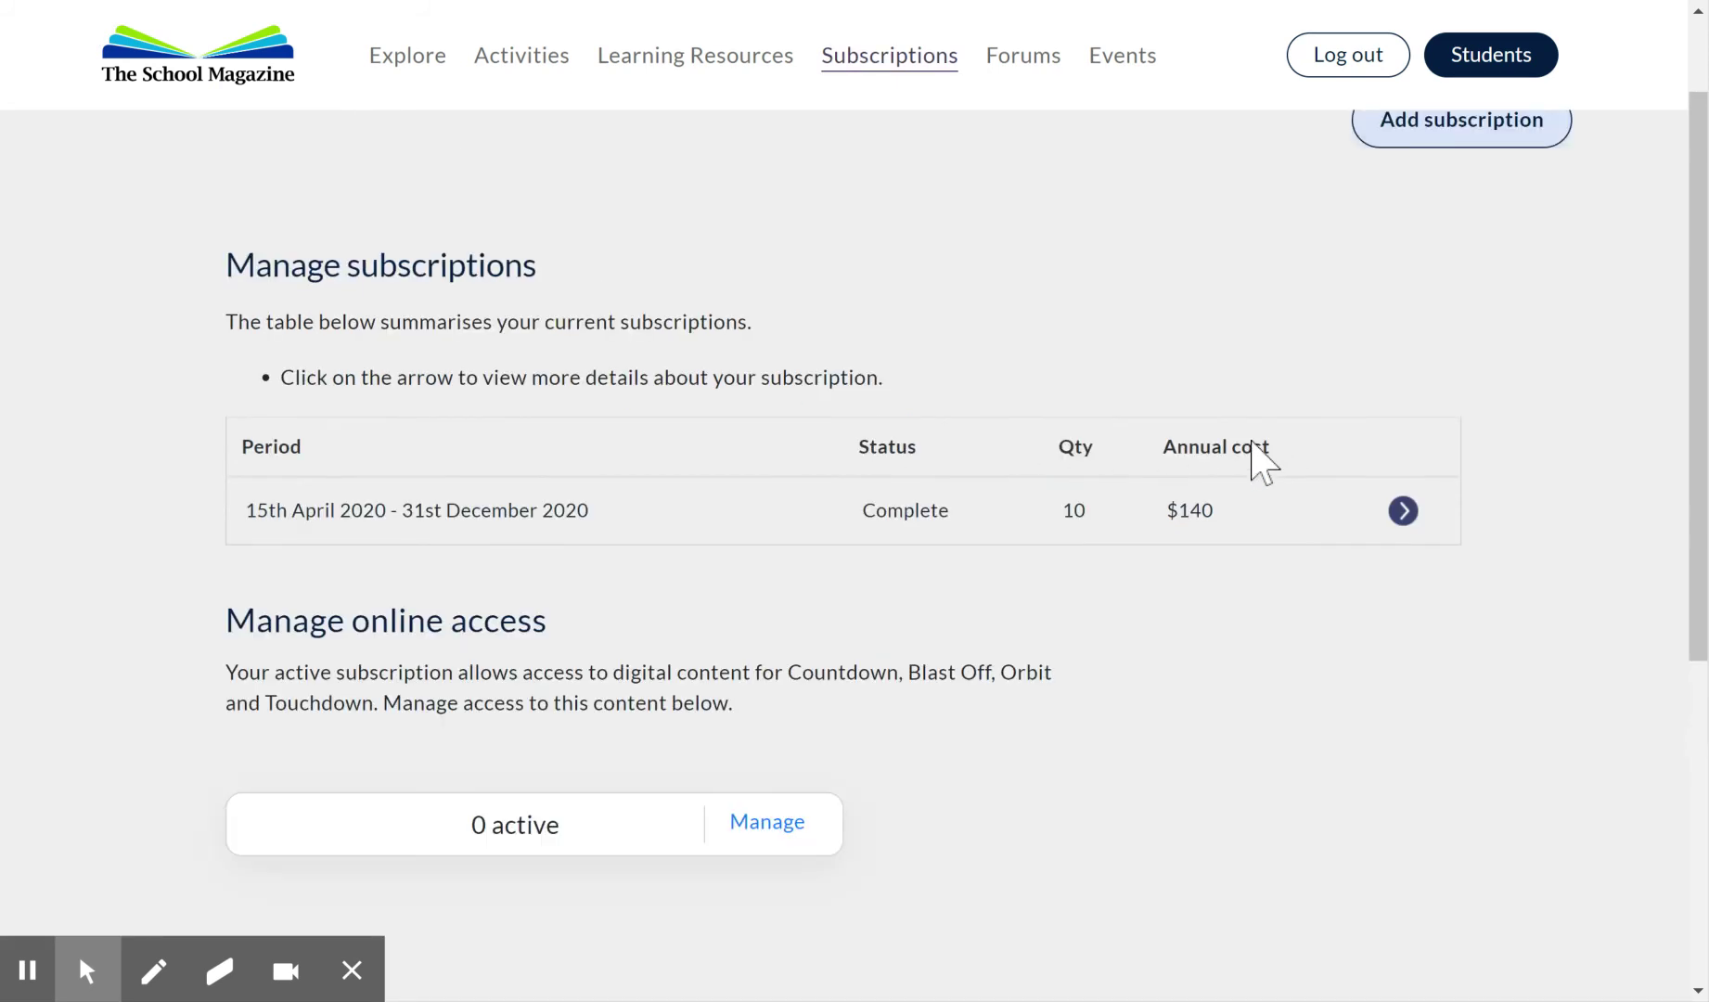
pyautogui.scroll(-3, 640, 501)
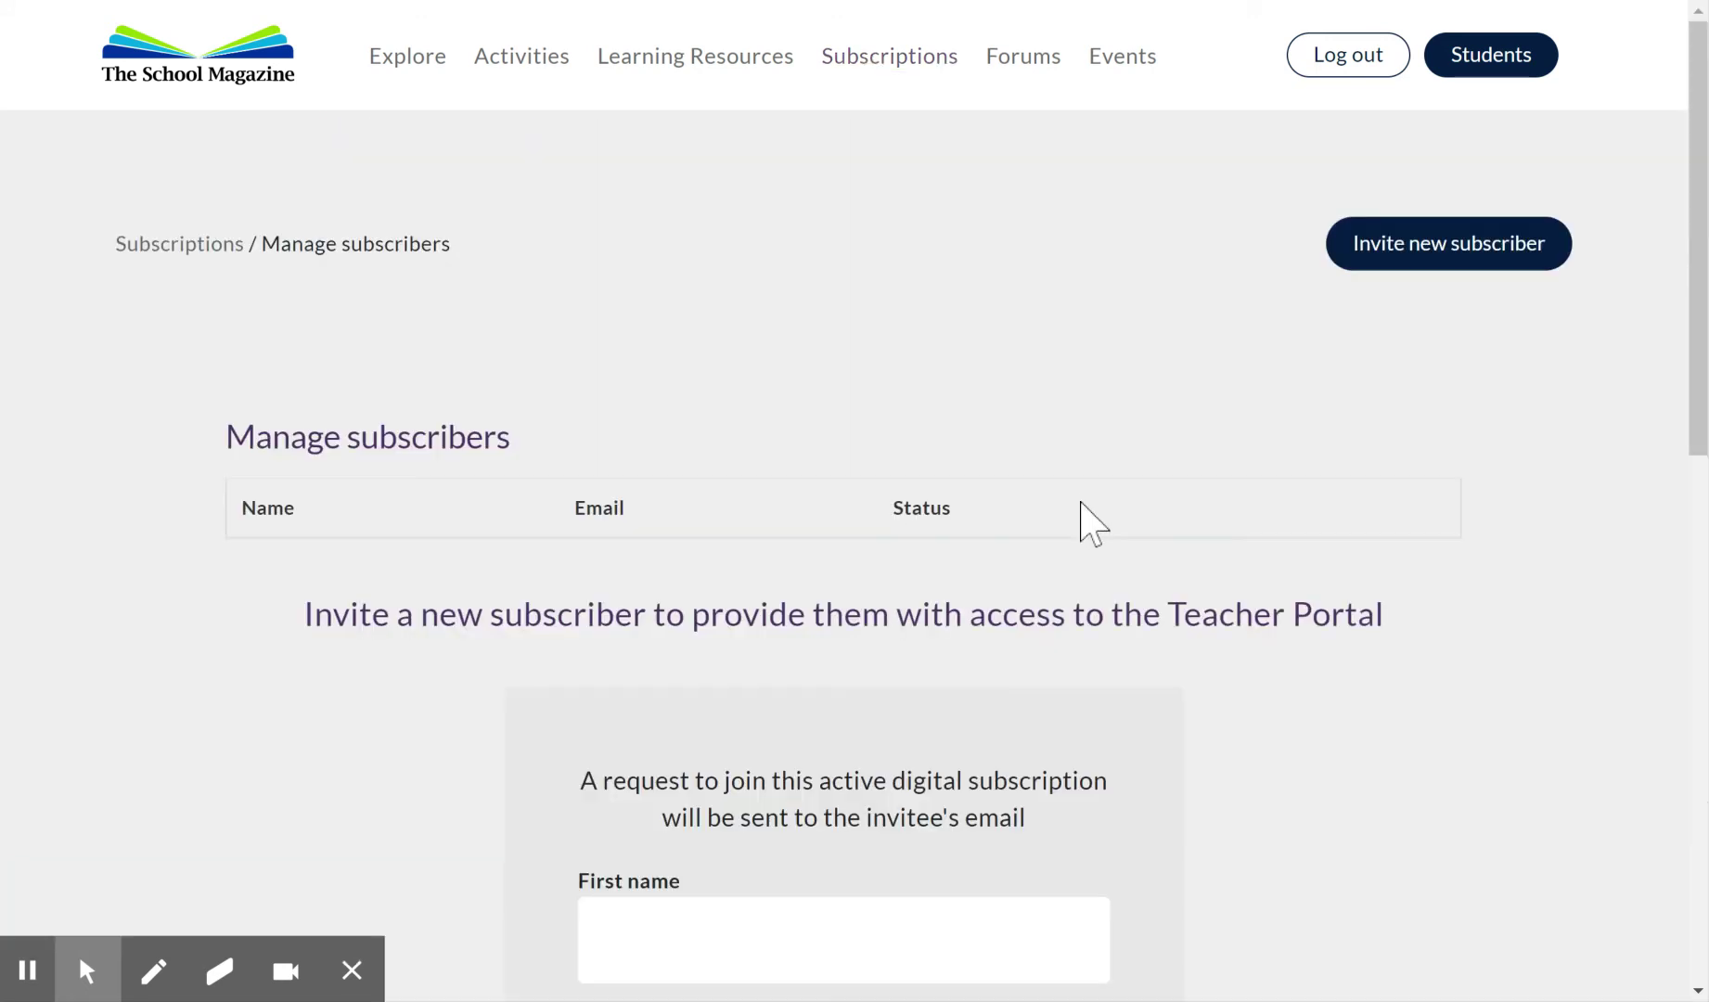
# Enter the invitee's first name, last name and school email address, and send the invitation.
pyautogui.scroll(-4, 1077, 502)
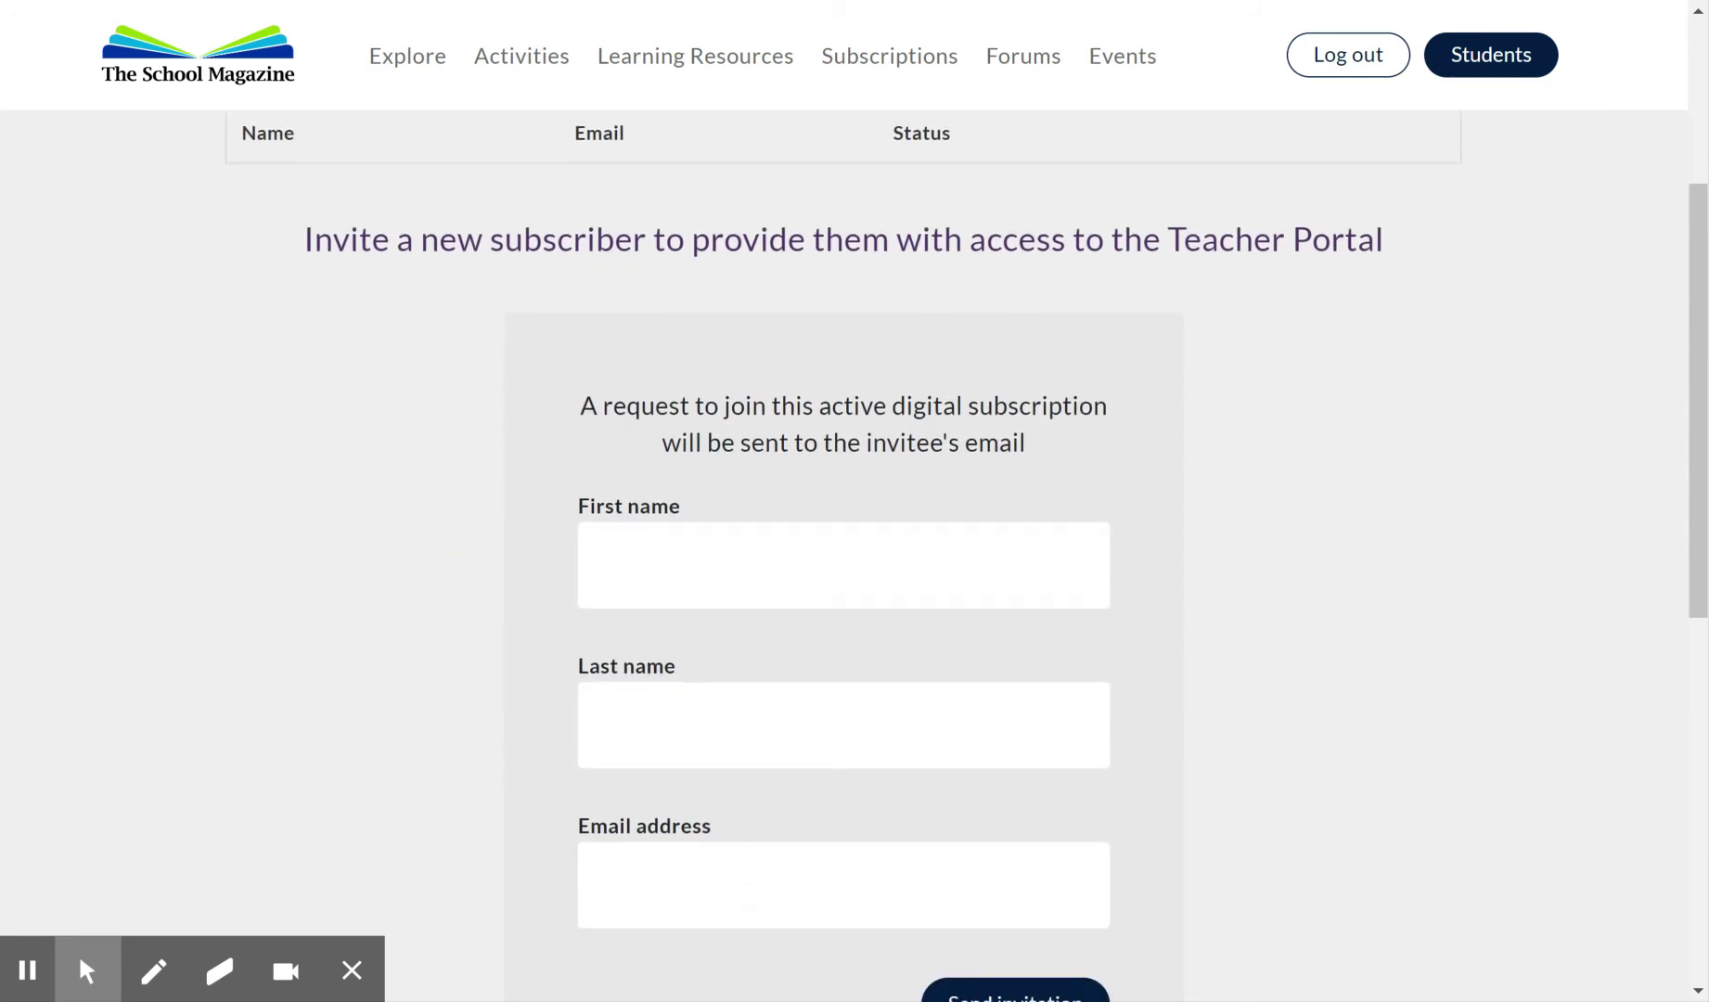
pyautogui.click(617, 564)
pyautogui.press('Tab')
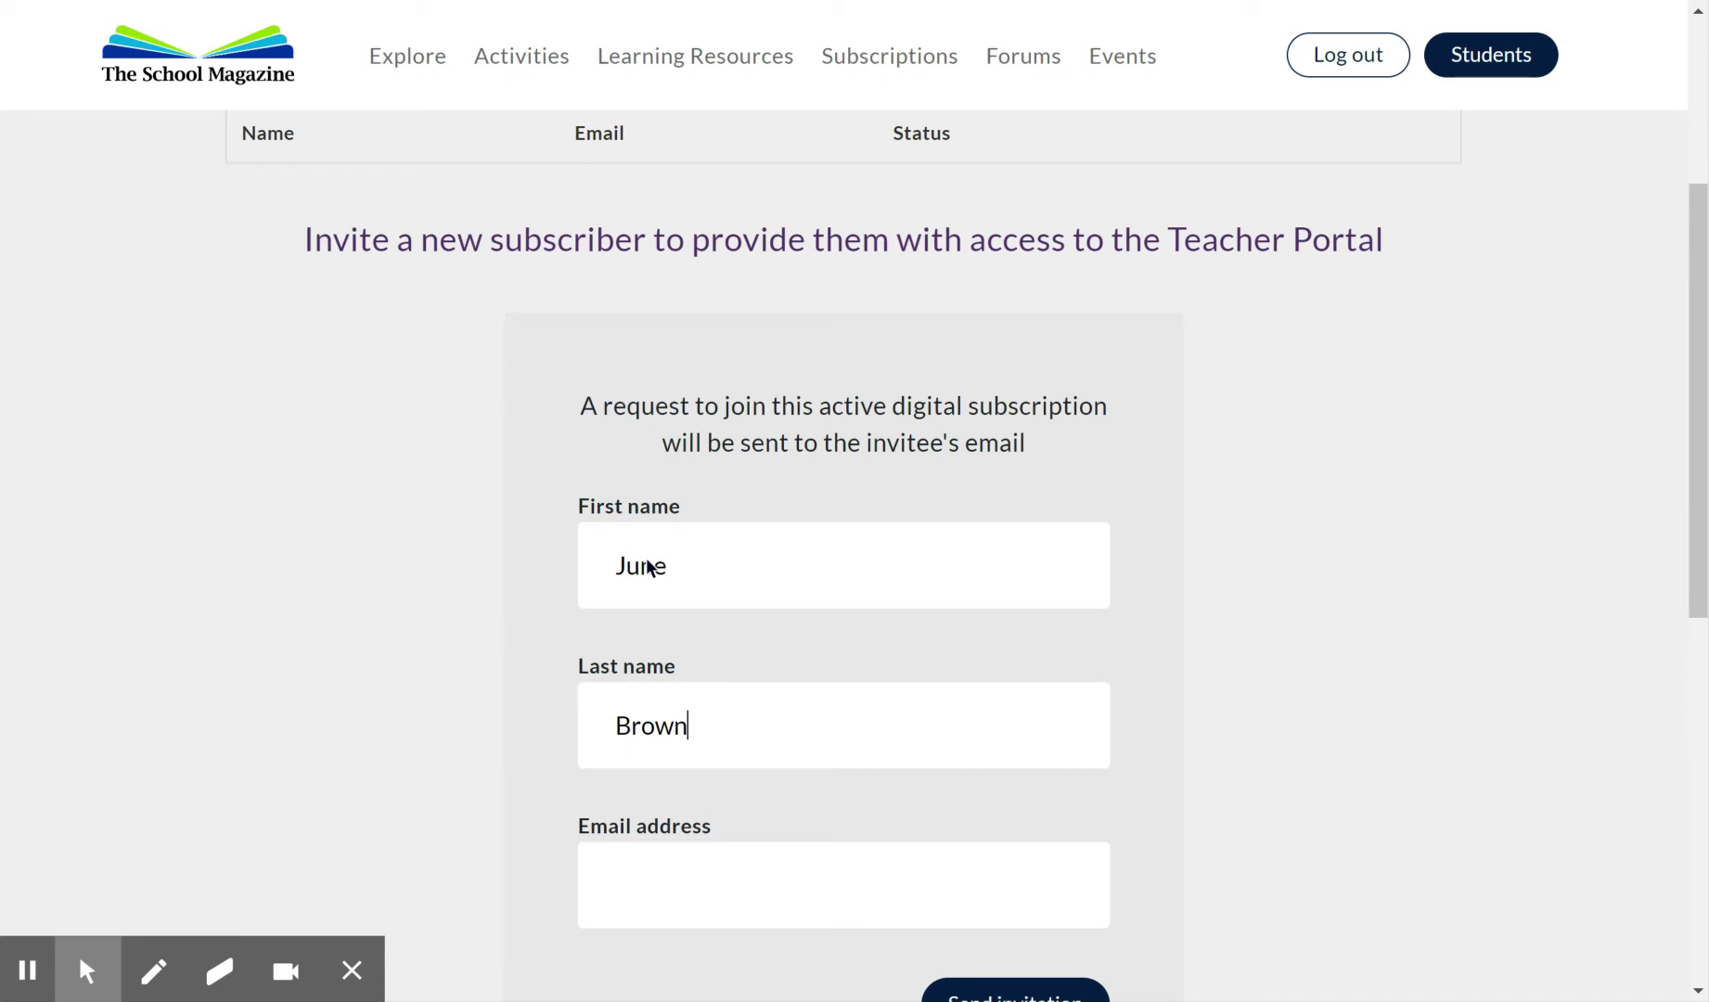
pyautogui.click(638, 884)
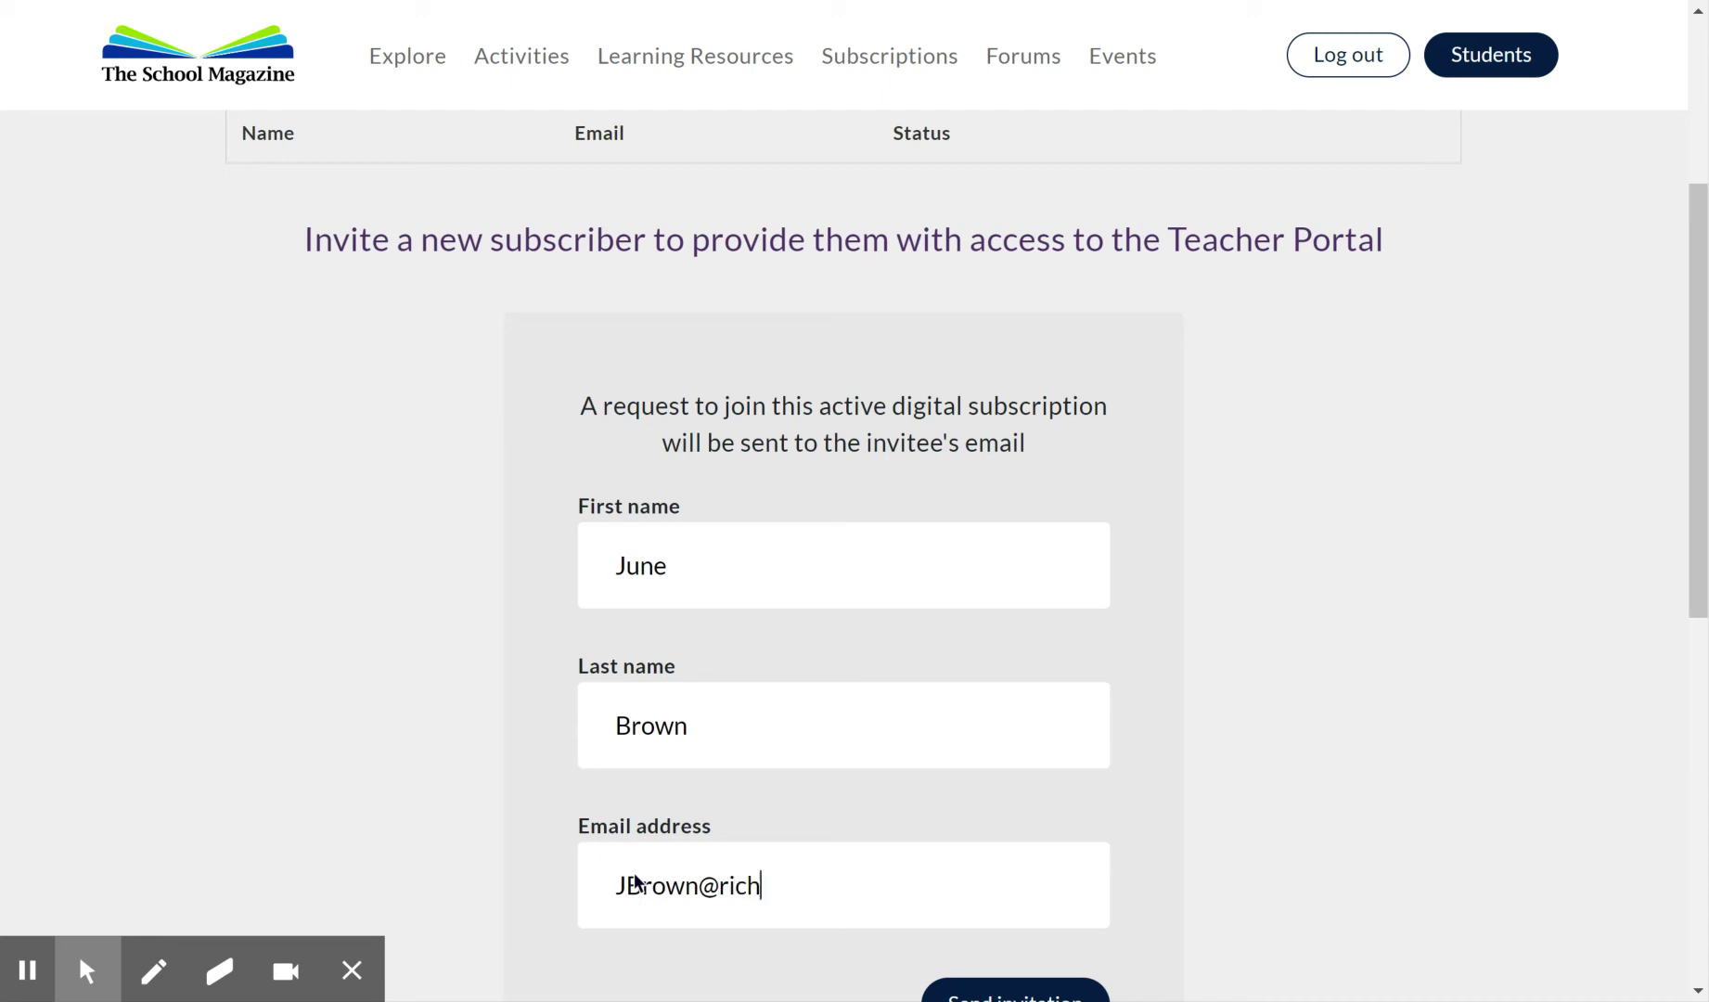
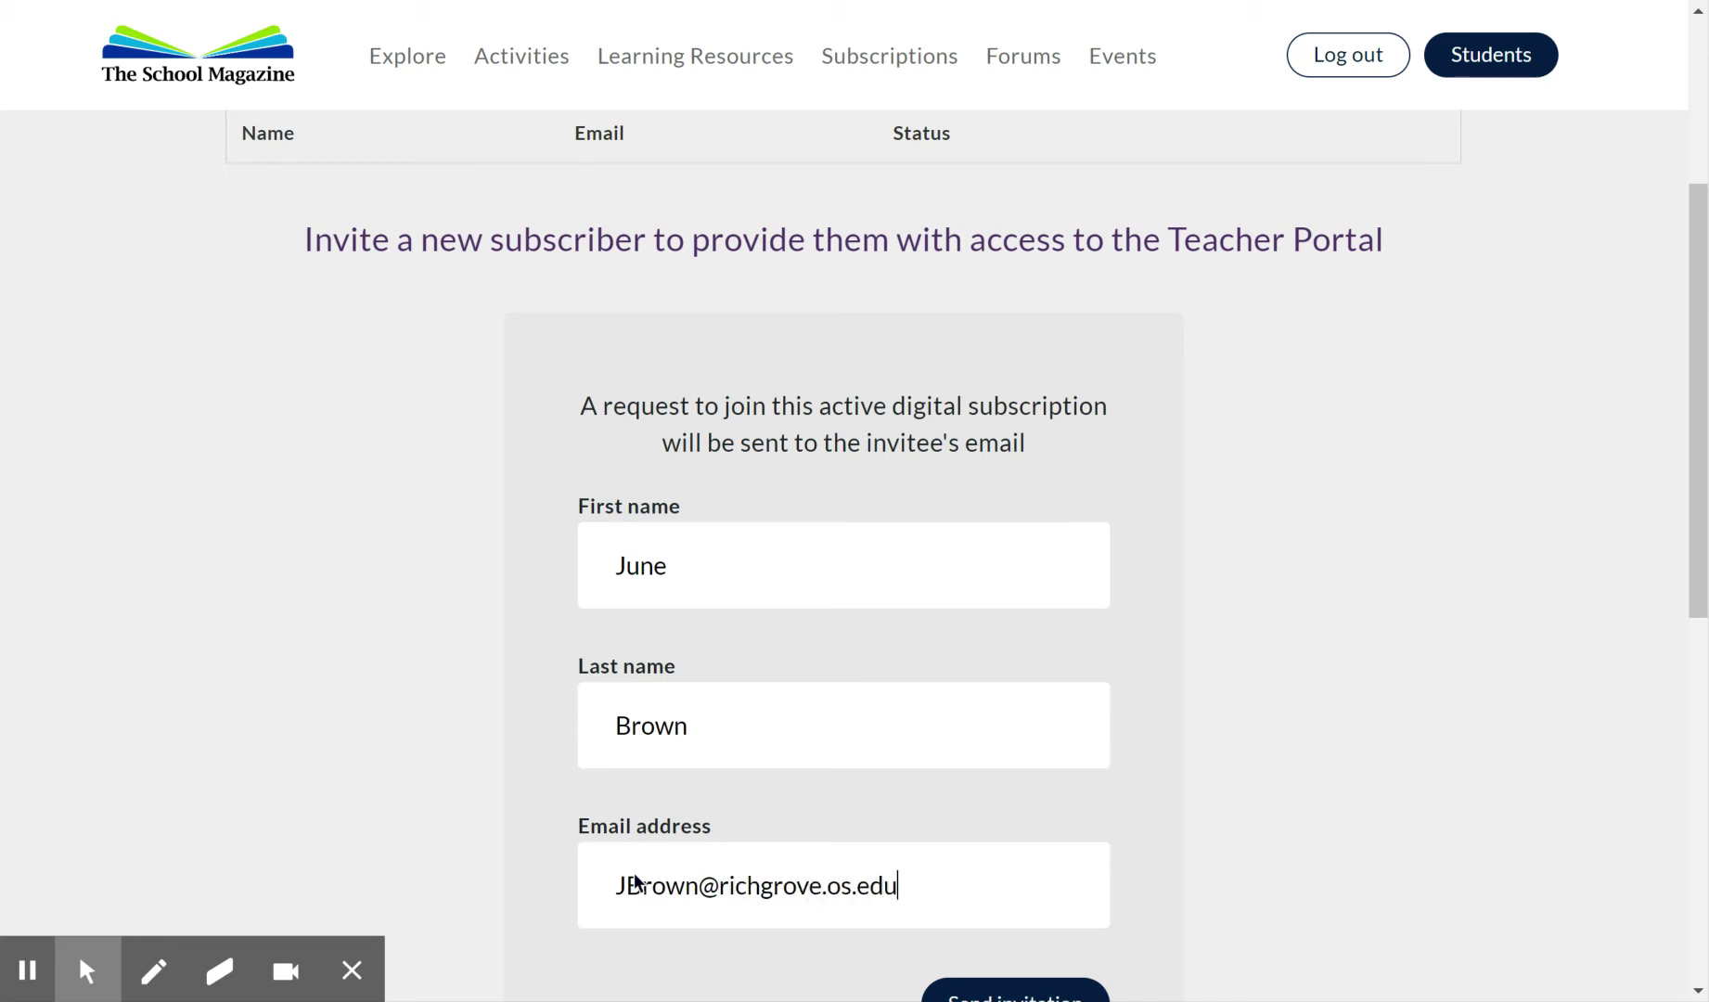
pyautogui.scroll(-2, 635, 881)
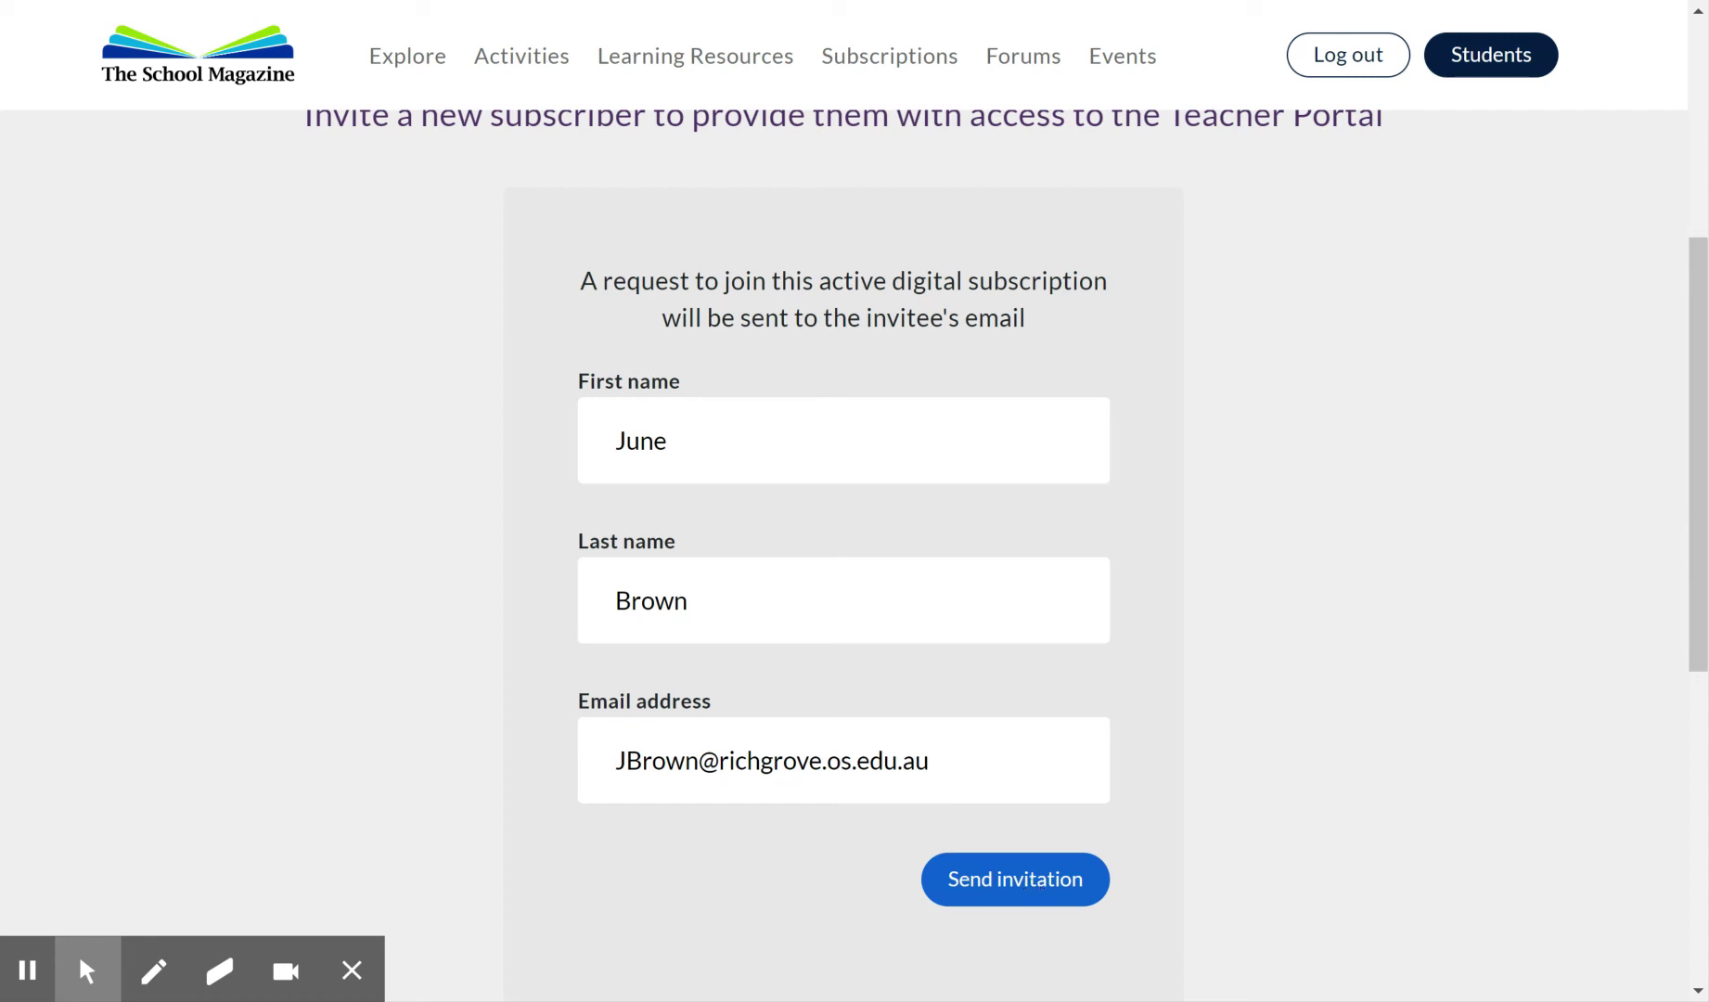
pyautogui.click(1035, 889)
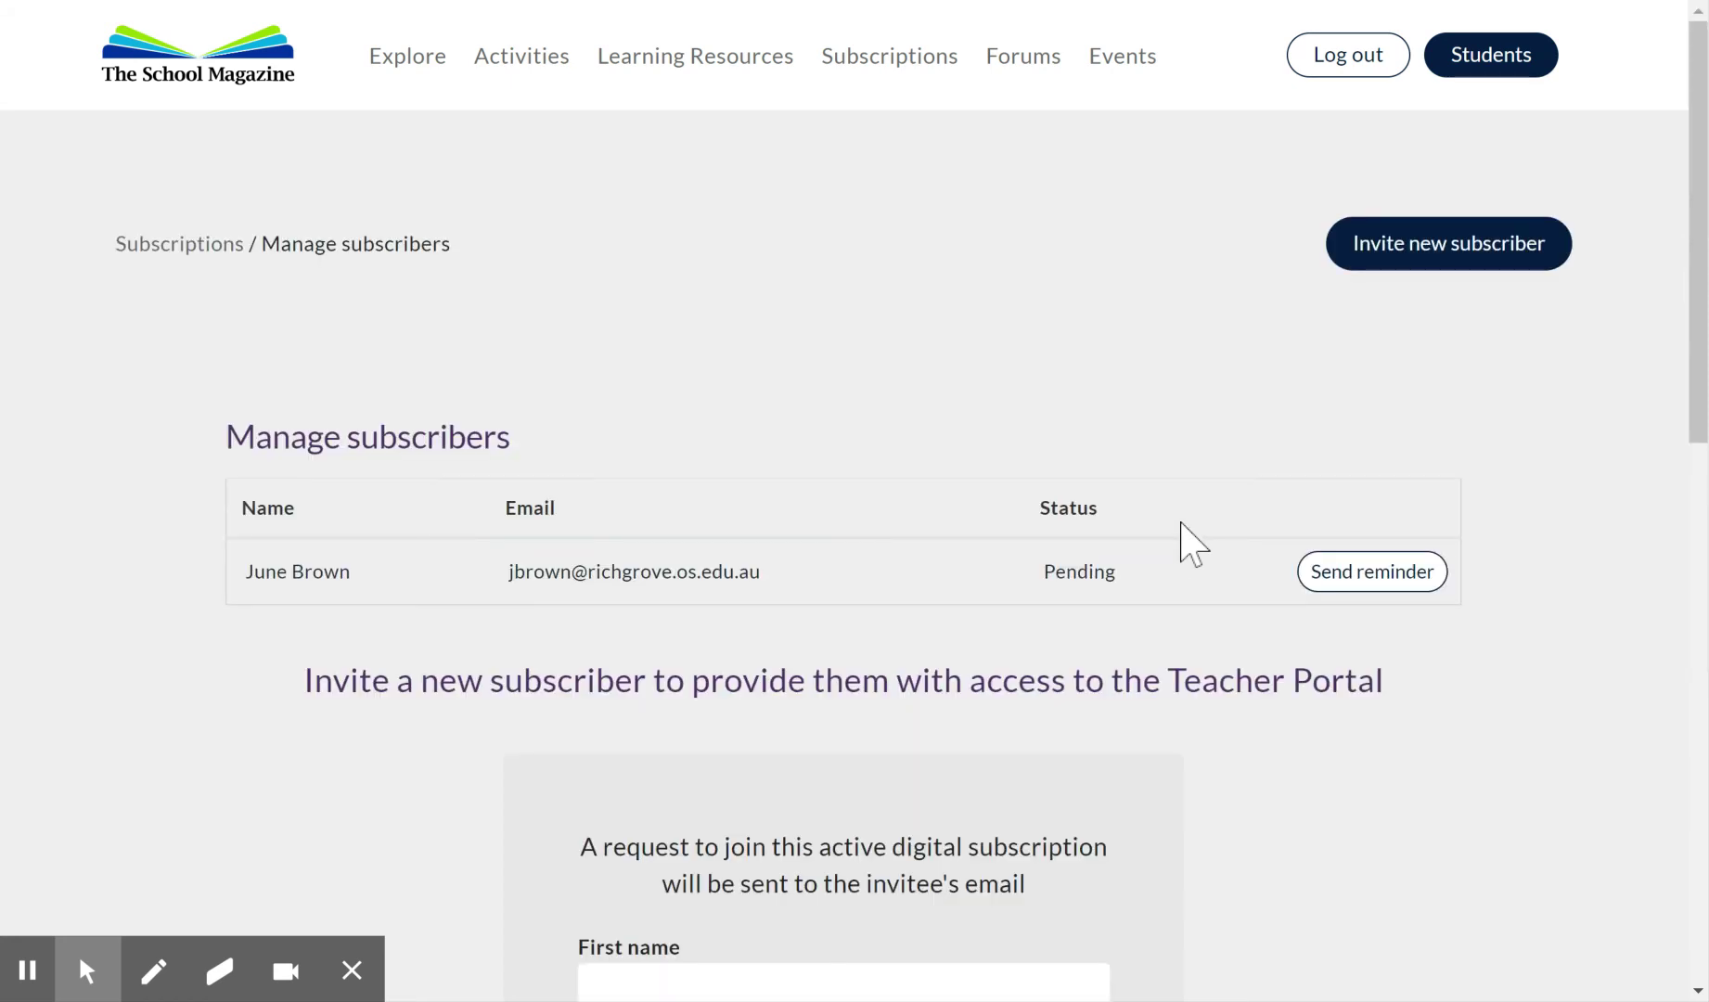
# Scroll through the Manage subscribers page to check the invitee is listed as Pending.
pyautogui.scroll(-1, 927, 620)
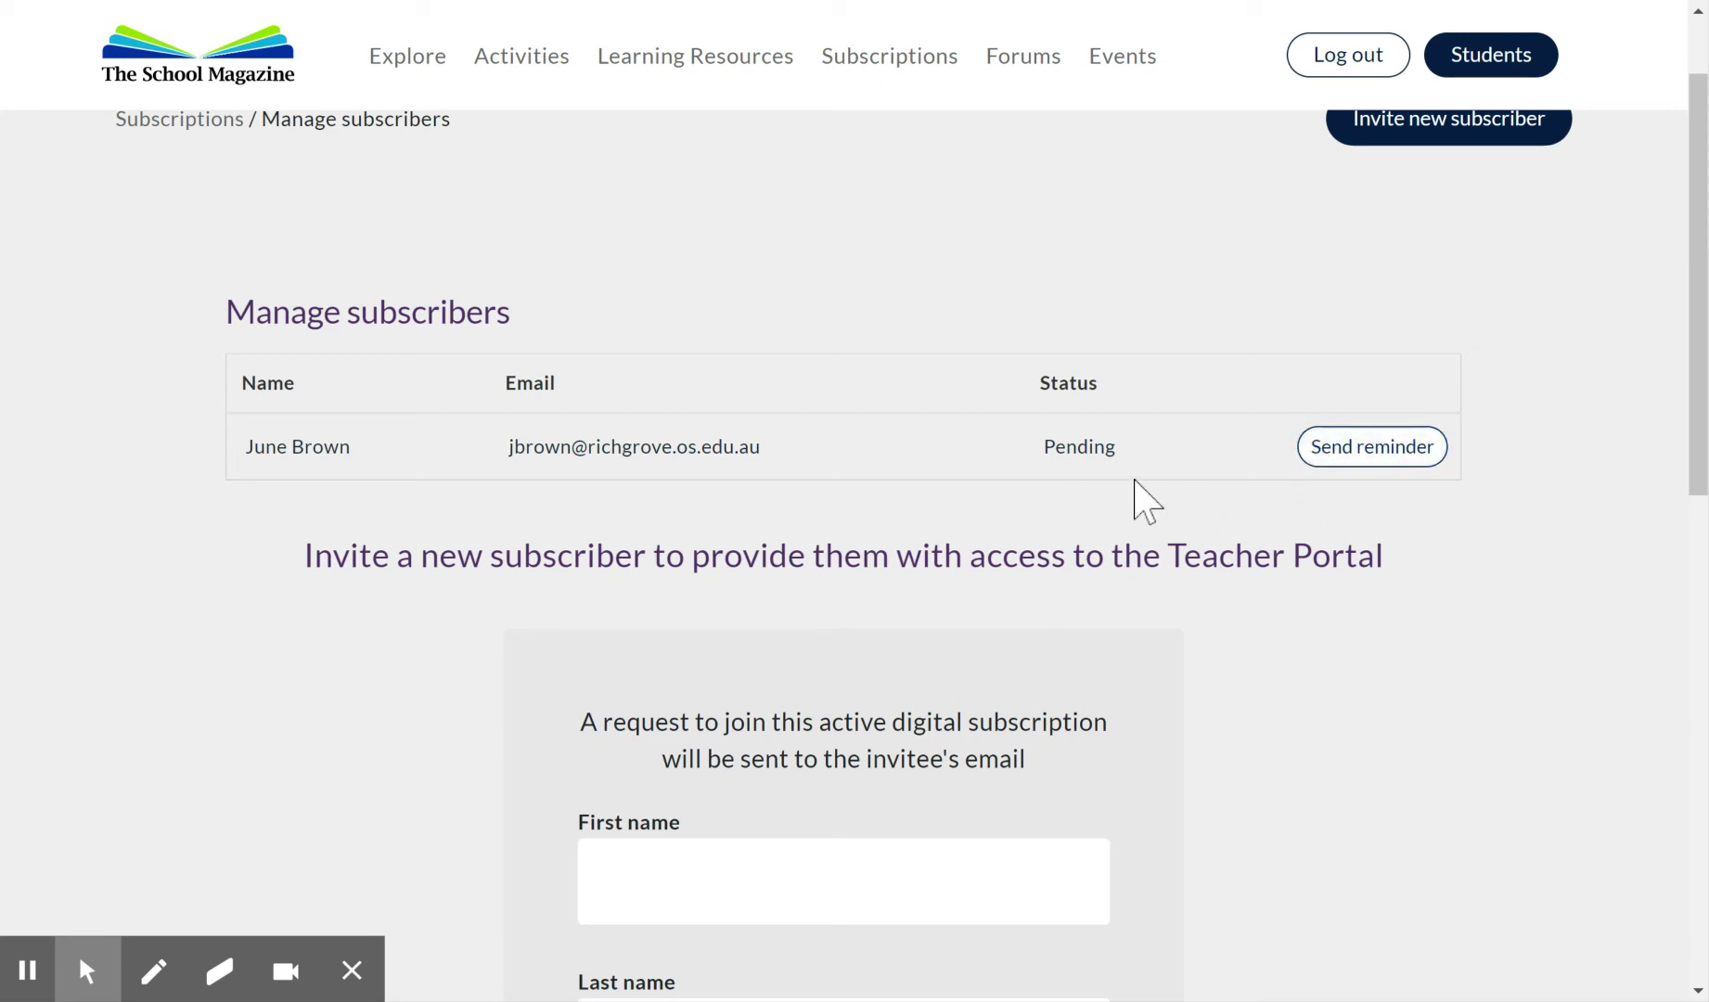
pyautogui.scroll(-1, 1146, 500)
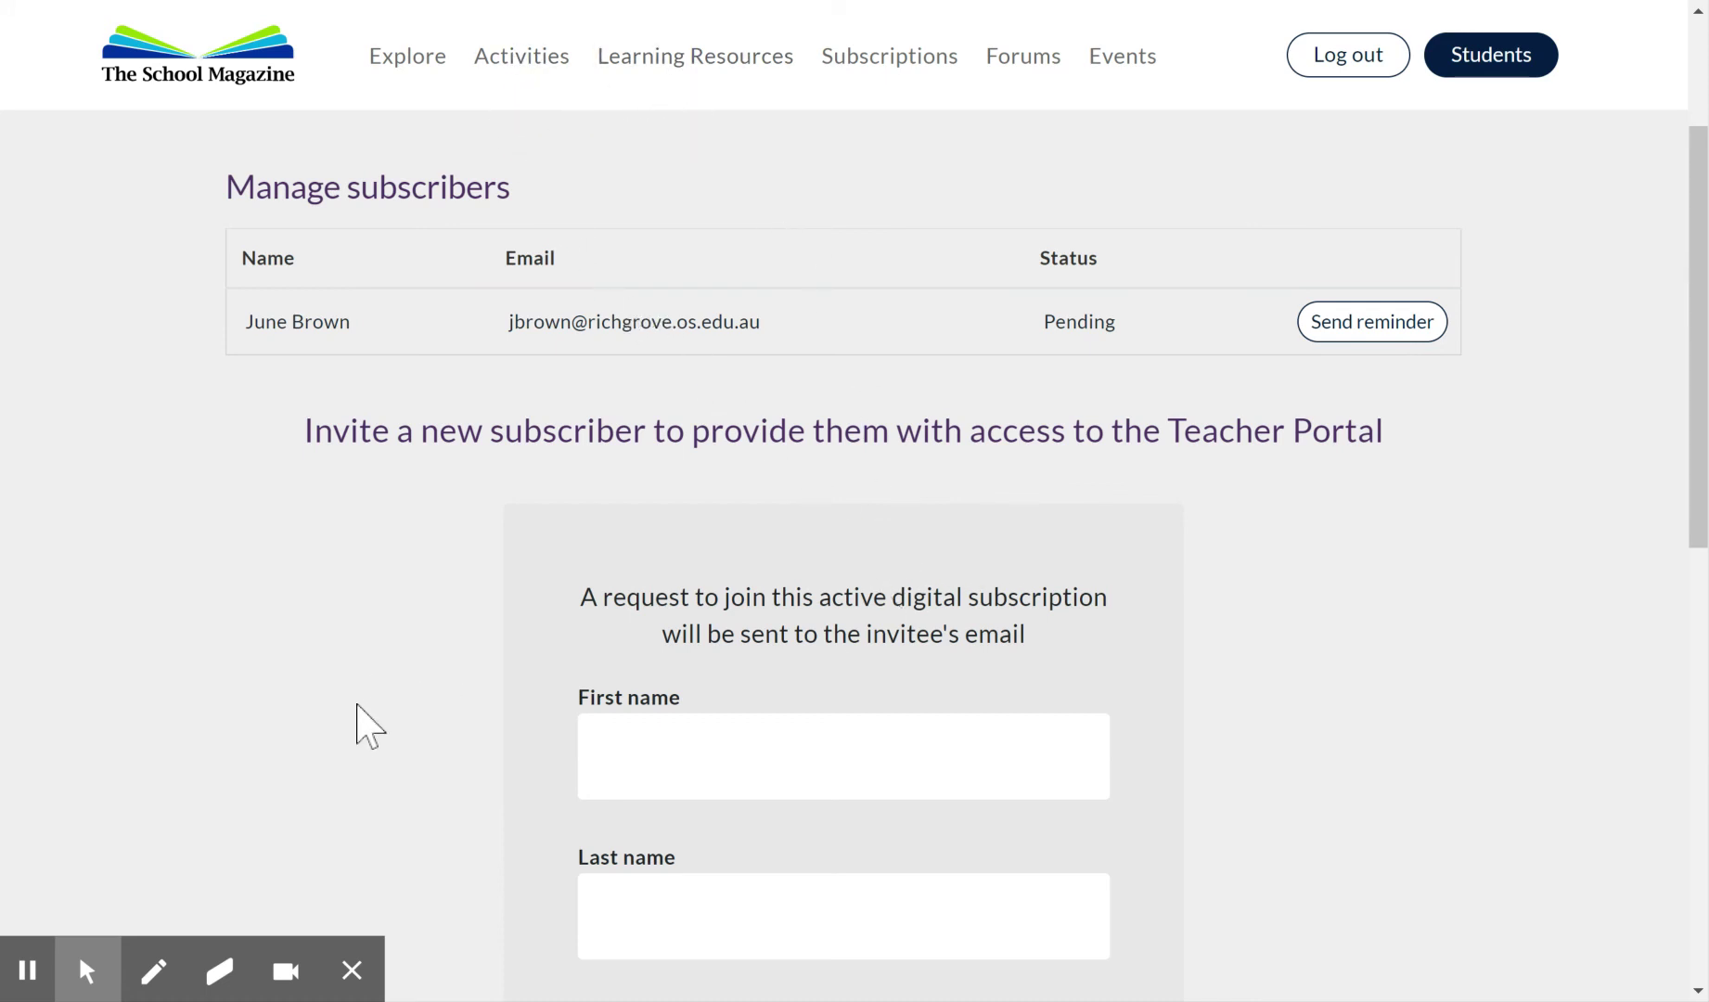
pyautogui.scroll(-3, 369, 728)
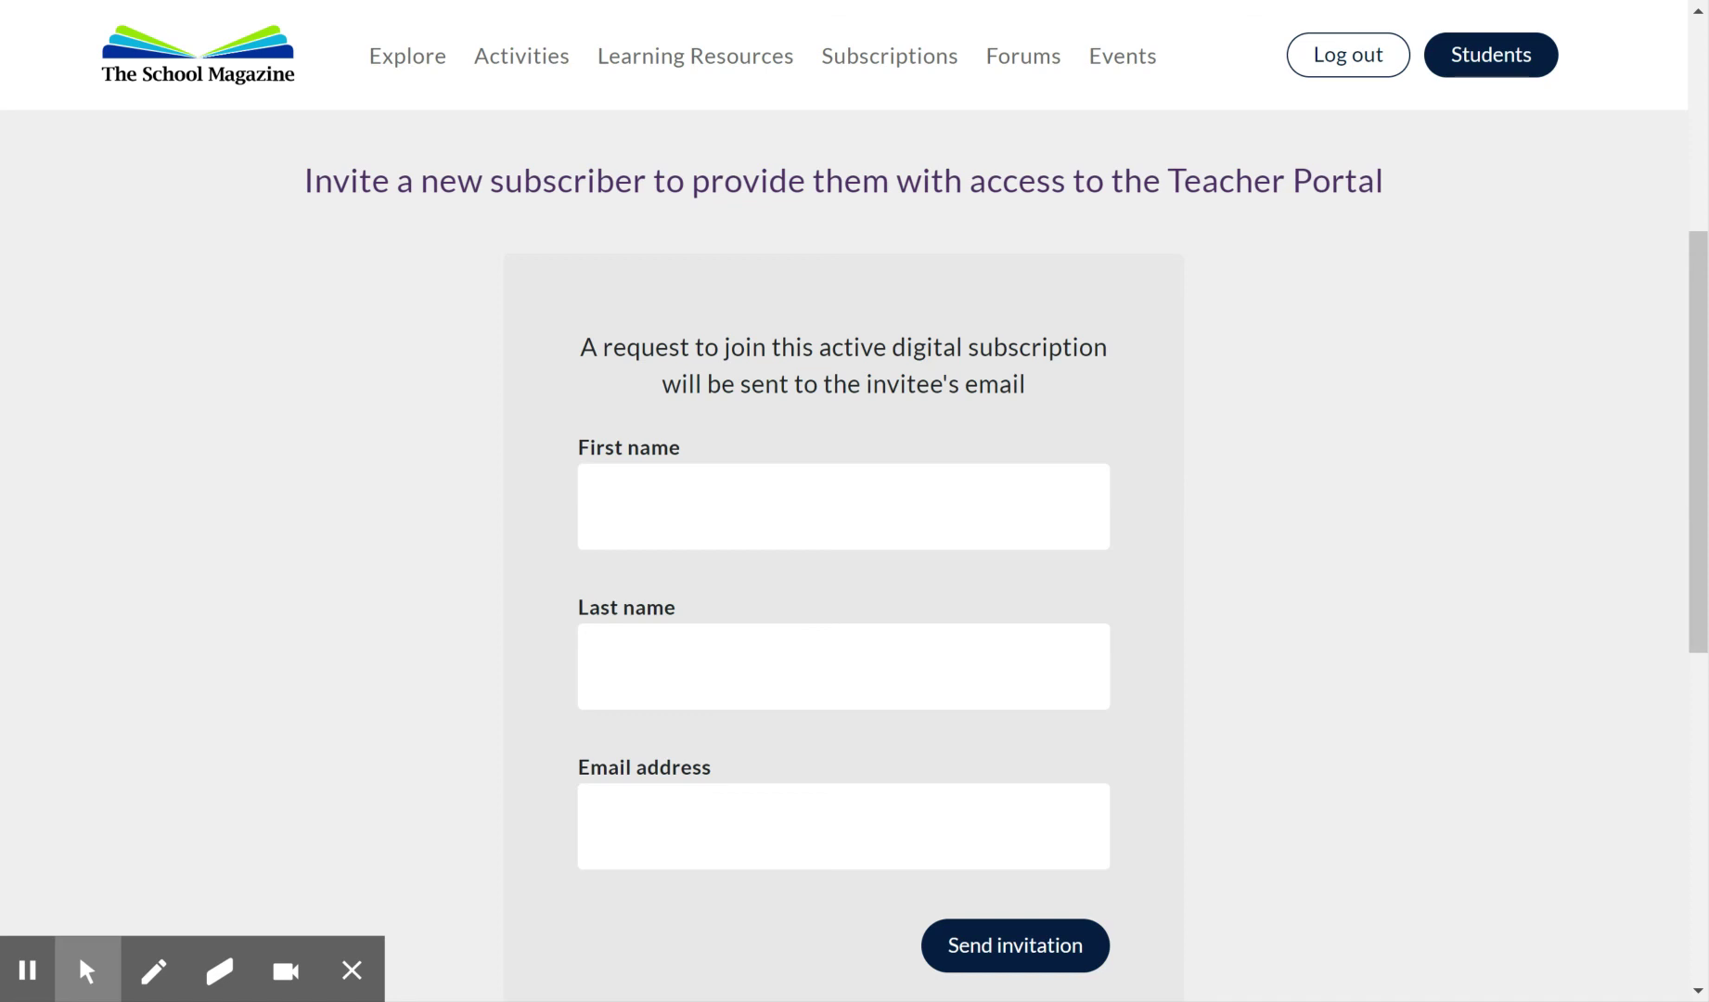
pyautogui.scroll(3, 1259, 425)
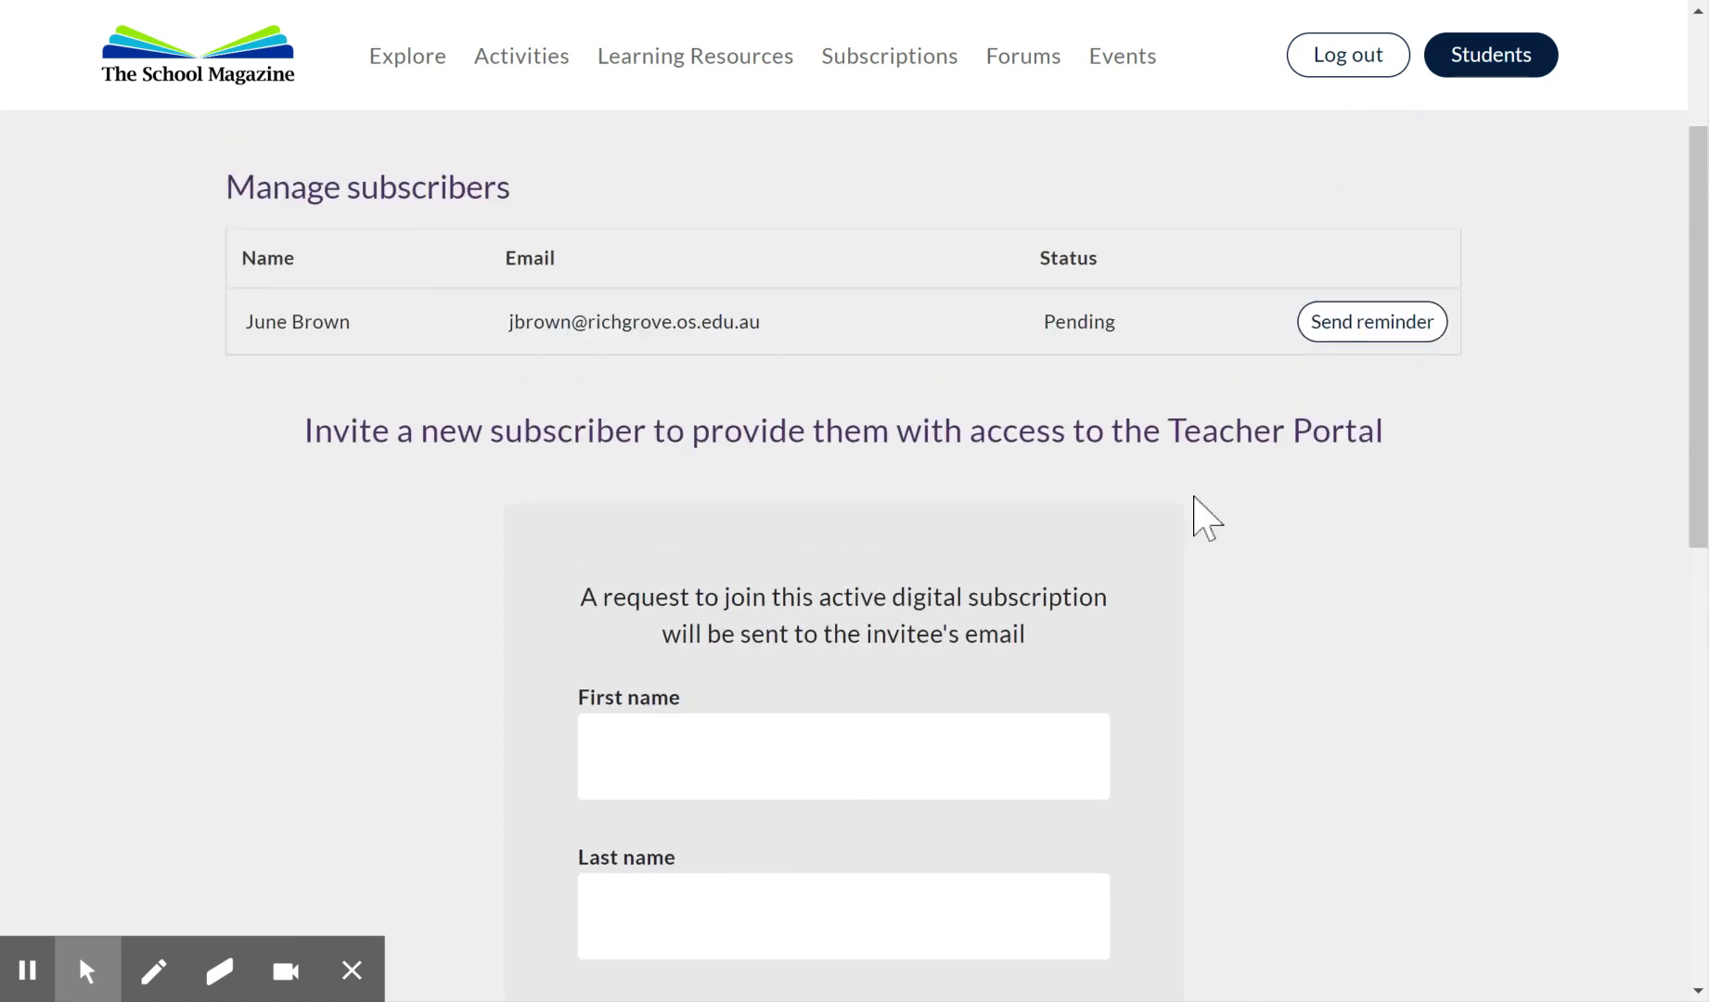